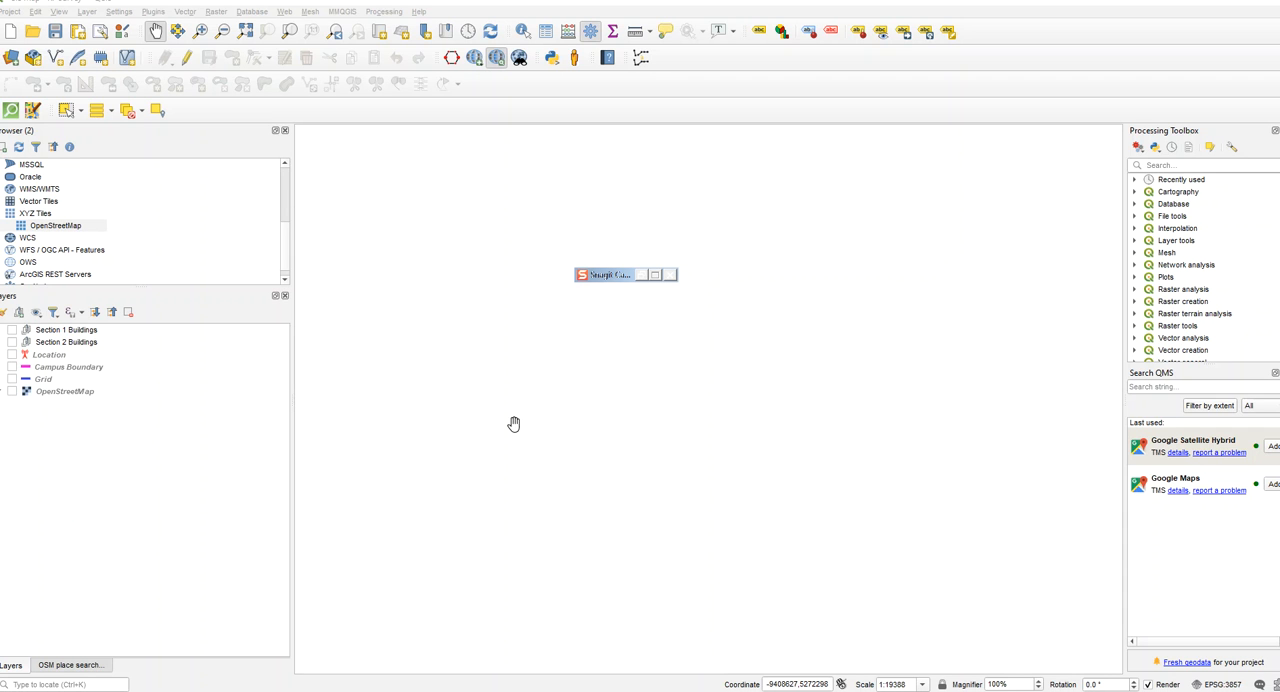
- Turn on the OpenStreetMap, Grid, Campus Boundary and Location layers, centring the map on the campus
click(12, 391)
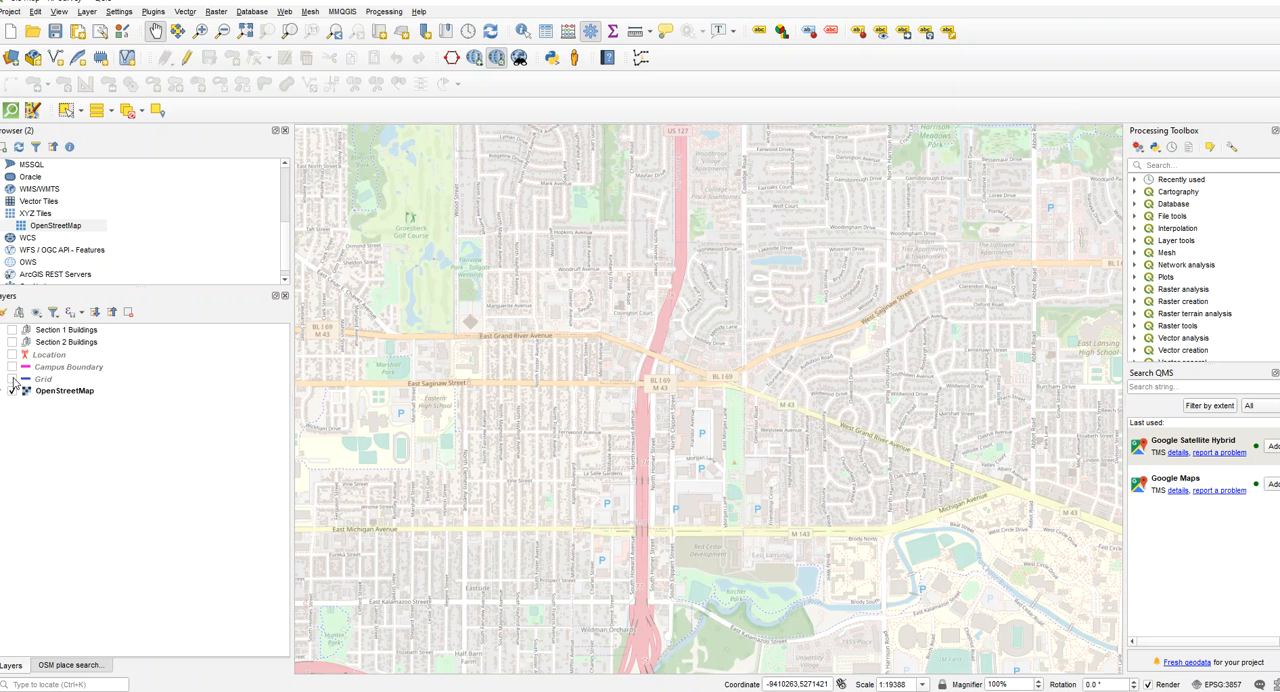
click(12, 379)
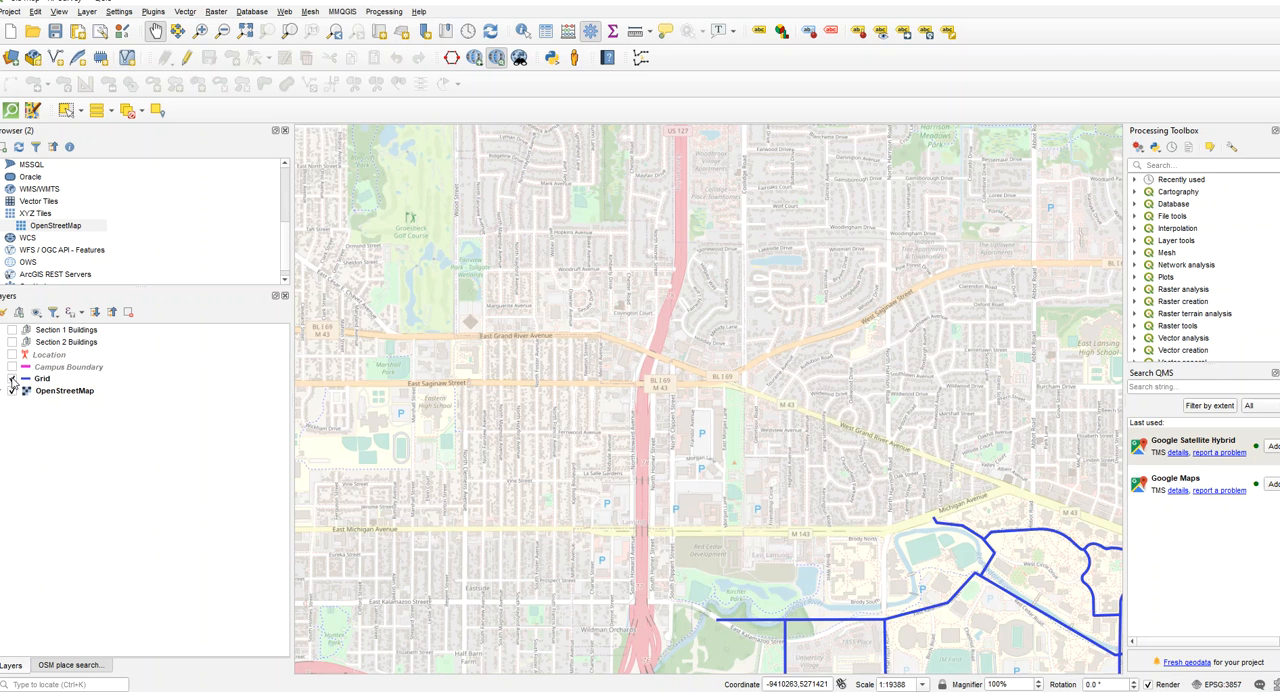
drag(930, 497, 660, 267)
drag(788, 471, 703, 380)
click(12, 366)
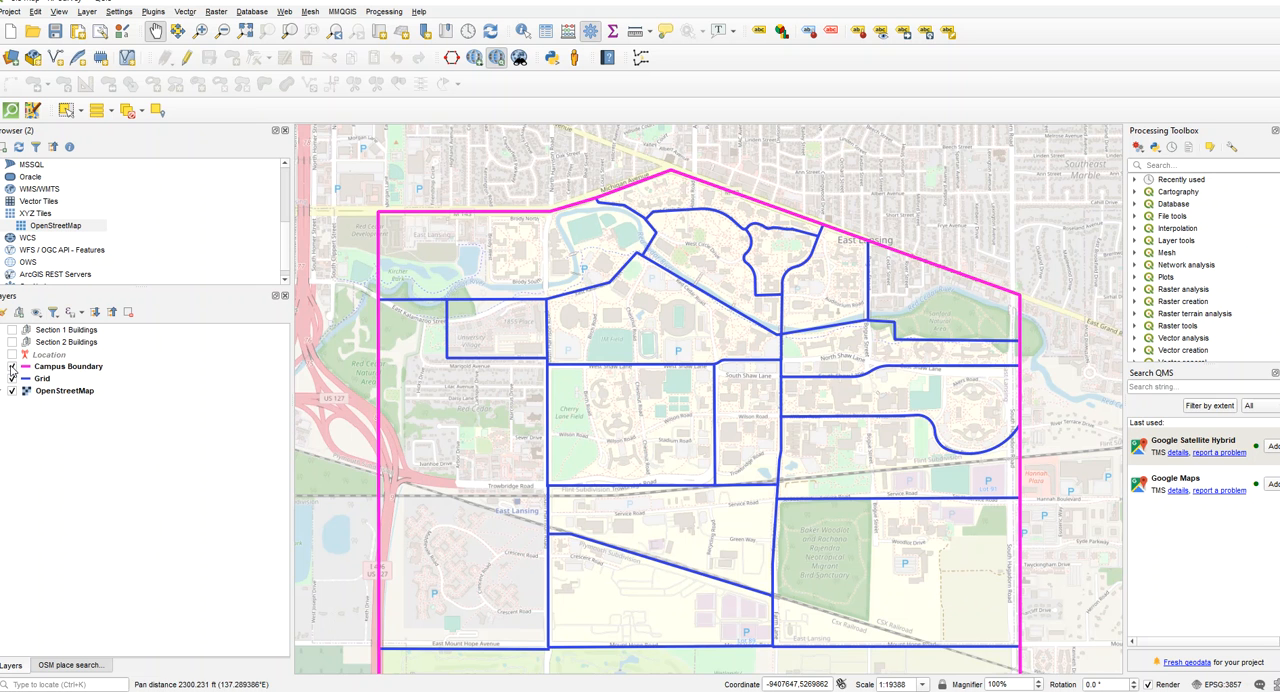
drag(741, 362, 773, 376)
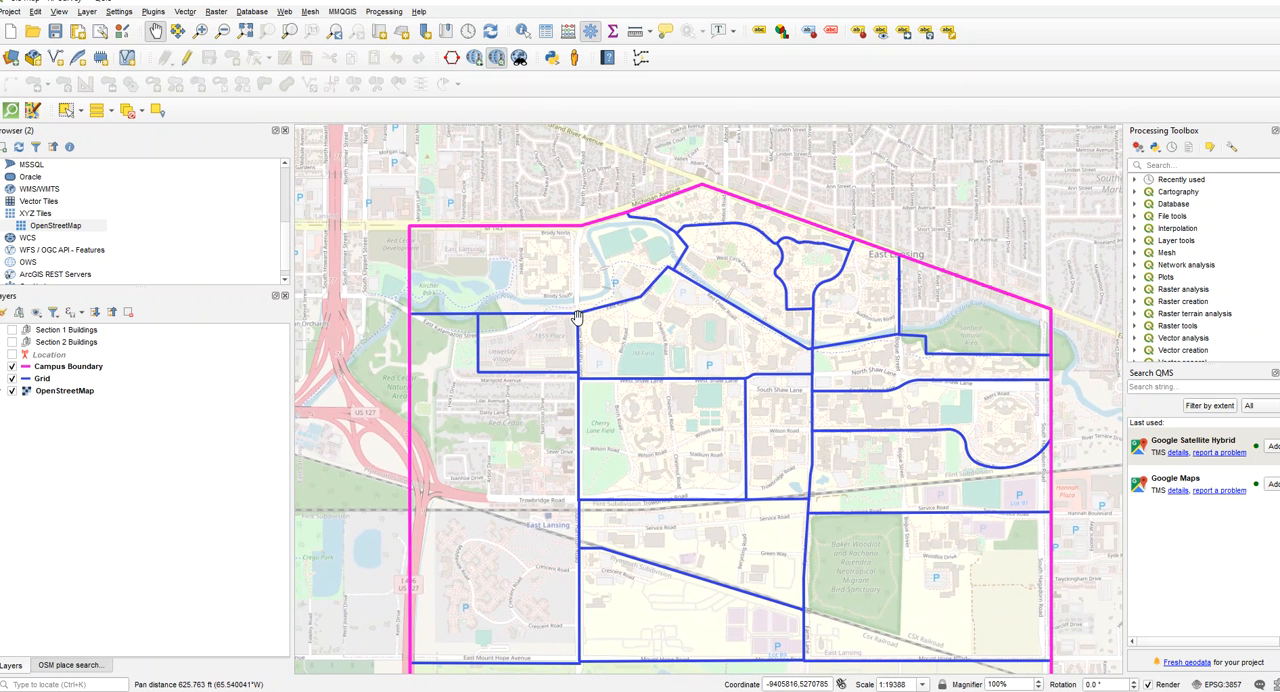
click(12, 354)
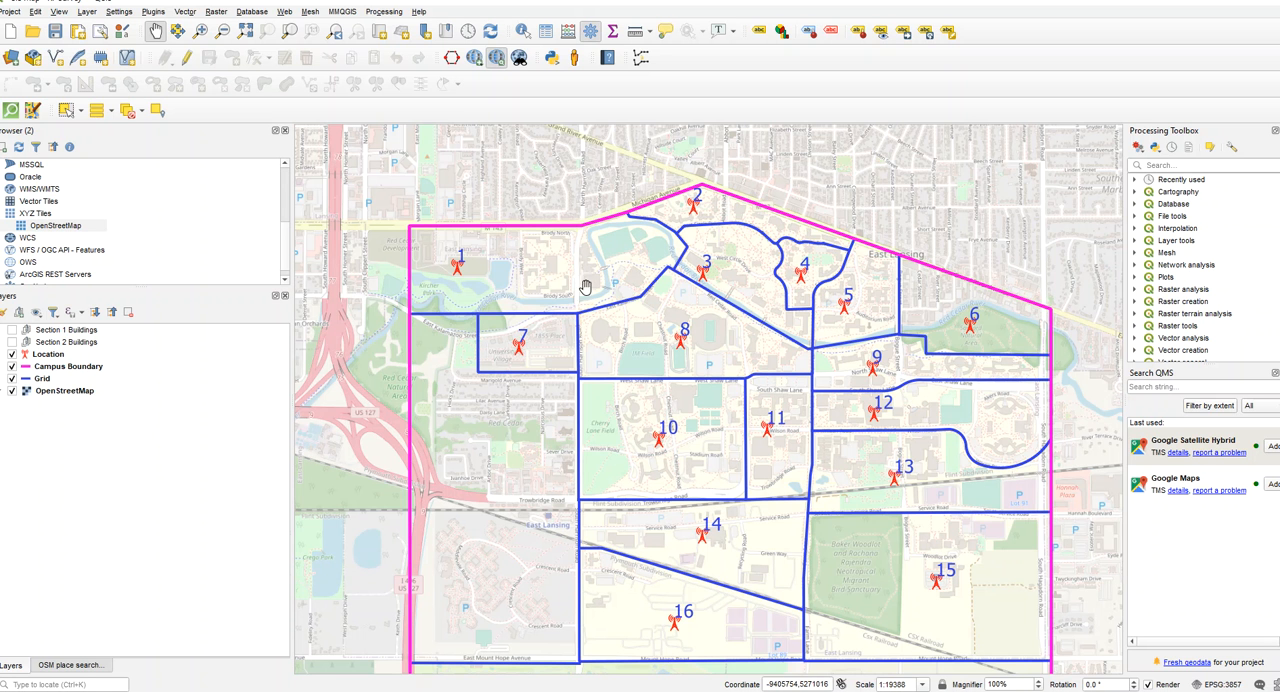
- Examine the numbered campus sections on the map, focusing on section 1 and its surroundings
scroll(577, 277, up, 1)
drag(577, 277, 626, 406)
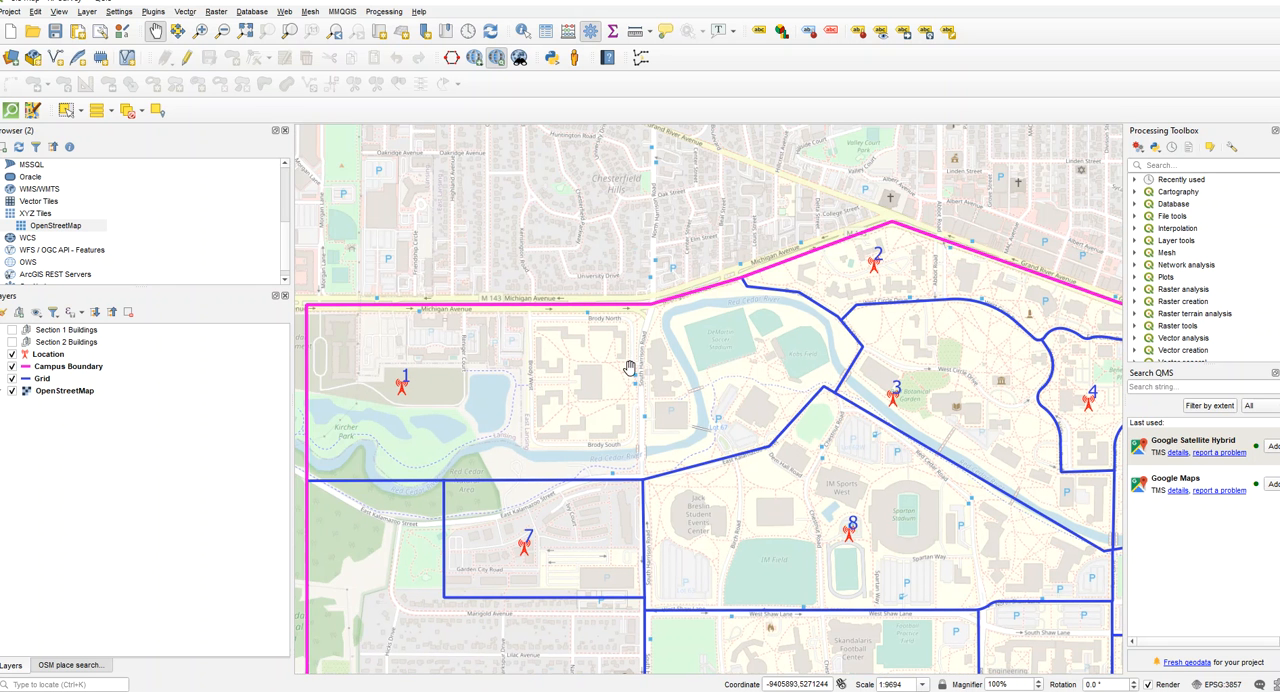
drag(722, 388, 690, 394)
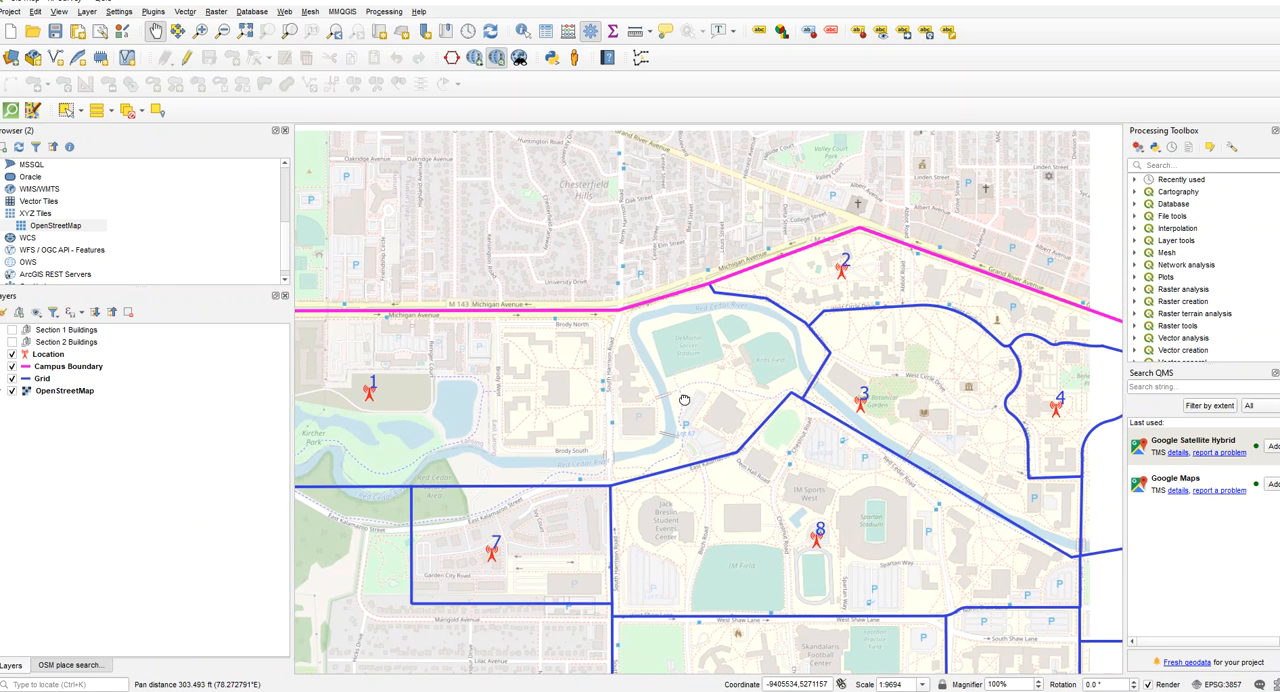
scroll(690, 394, down, 1)
scroll(662, 400, up, 1)
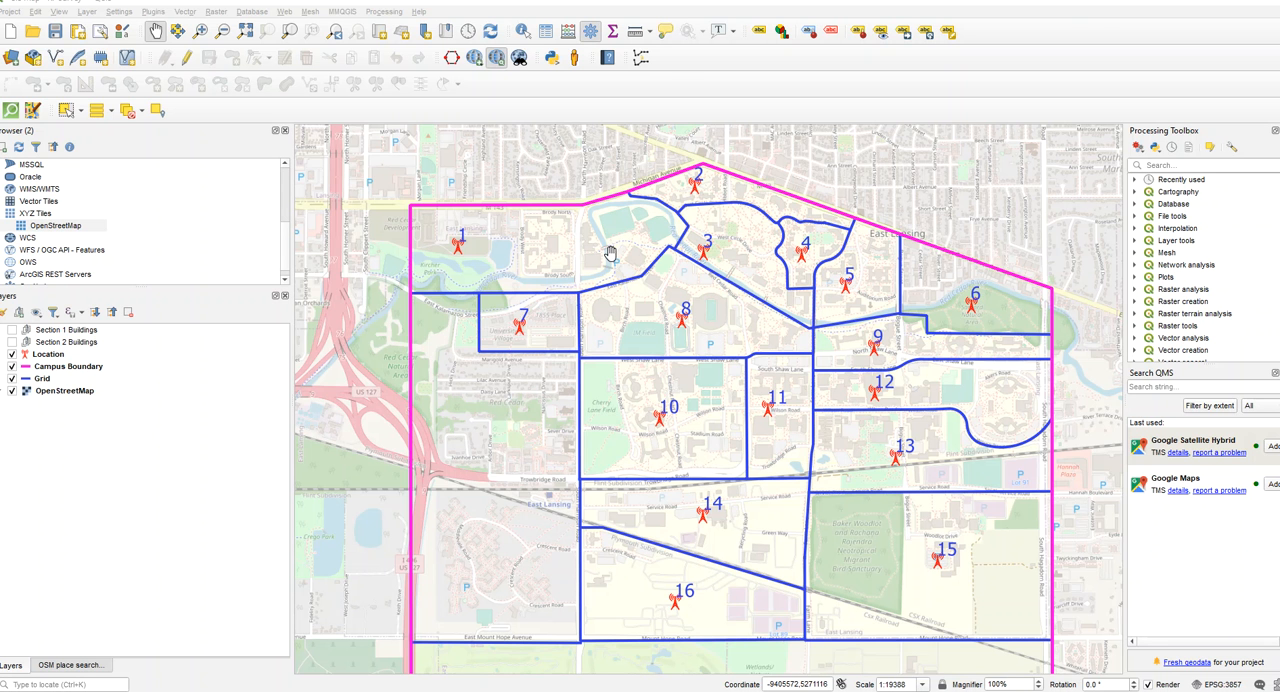
drag(610, 253, 603, 273)
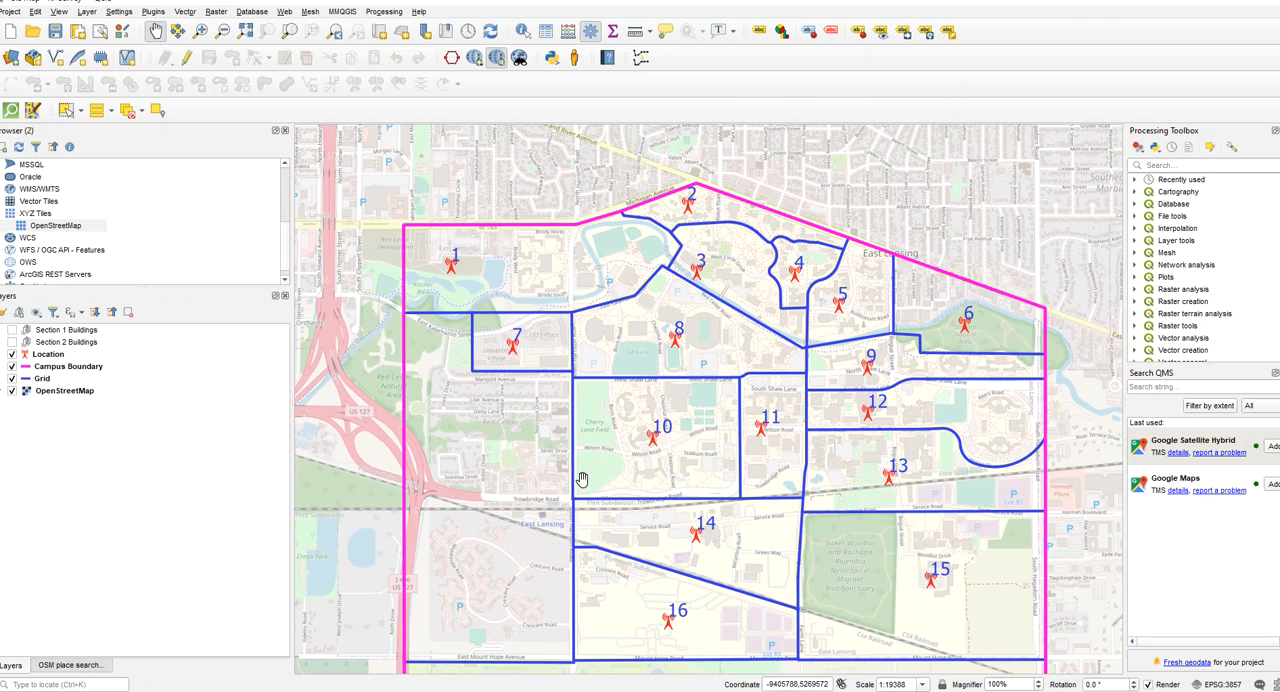
scroll(484, 272, up, 1)
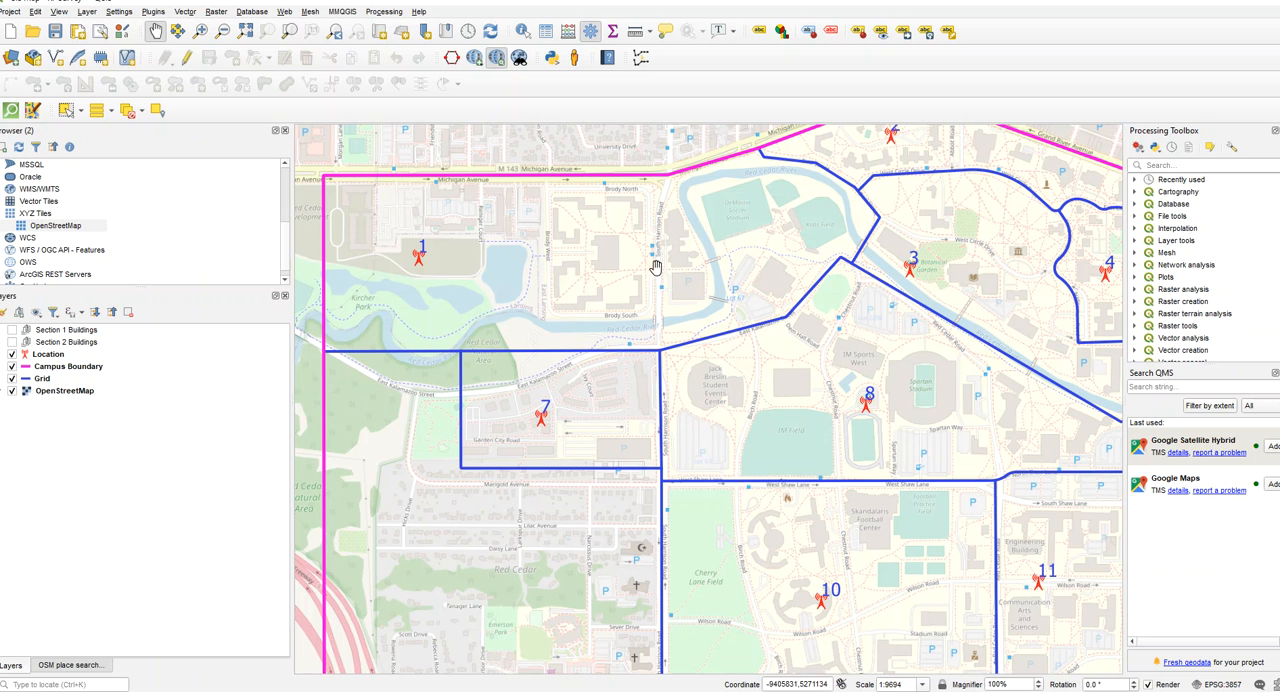
mouse_move(680, 277)
mouse_down()
mouse_move(632, 283)
mouse_move(660, 289)
mouse_up()
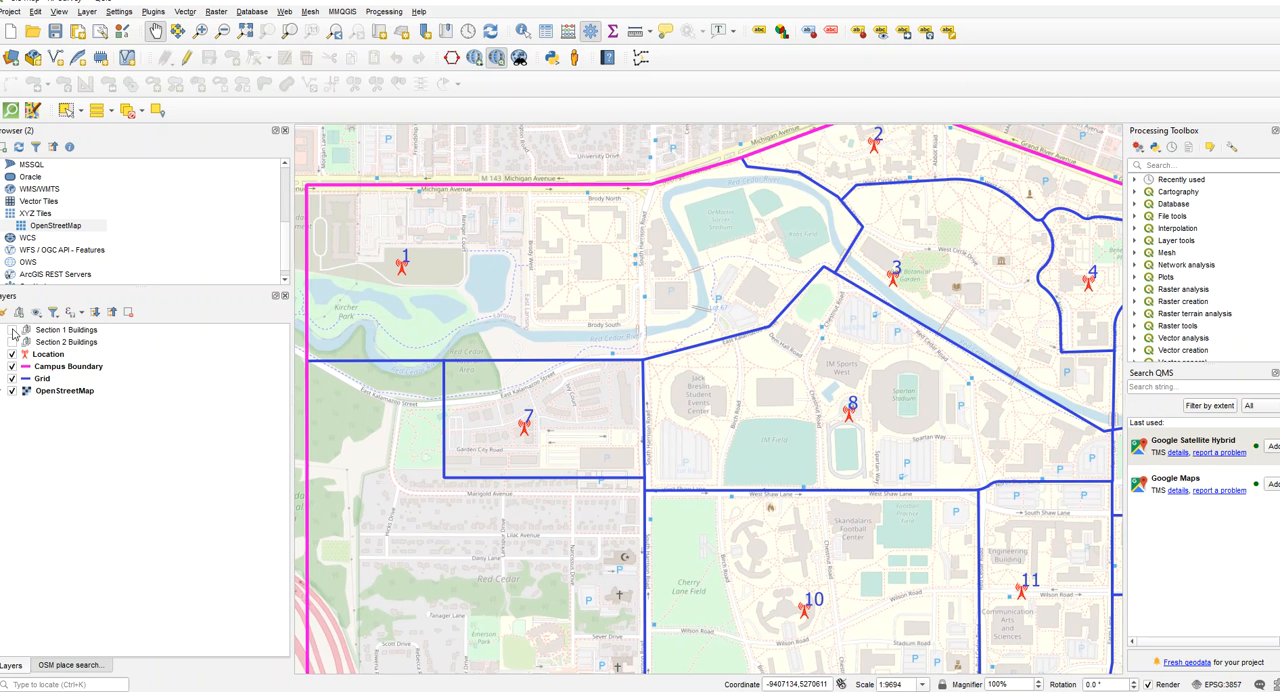
- Turn on the Section 1 Buildings group and expand it to list its building layers
click(12, 330)
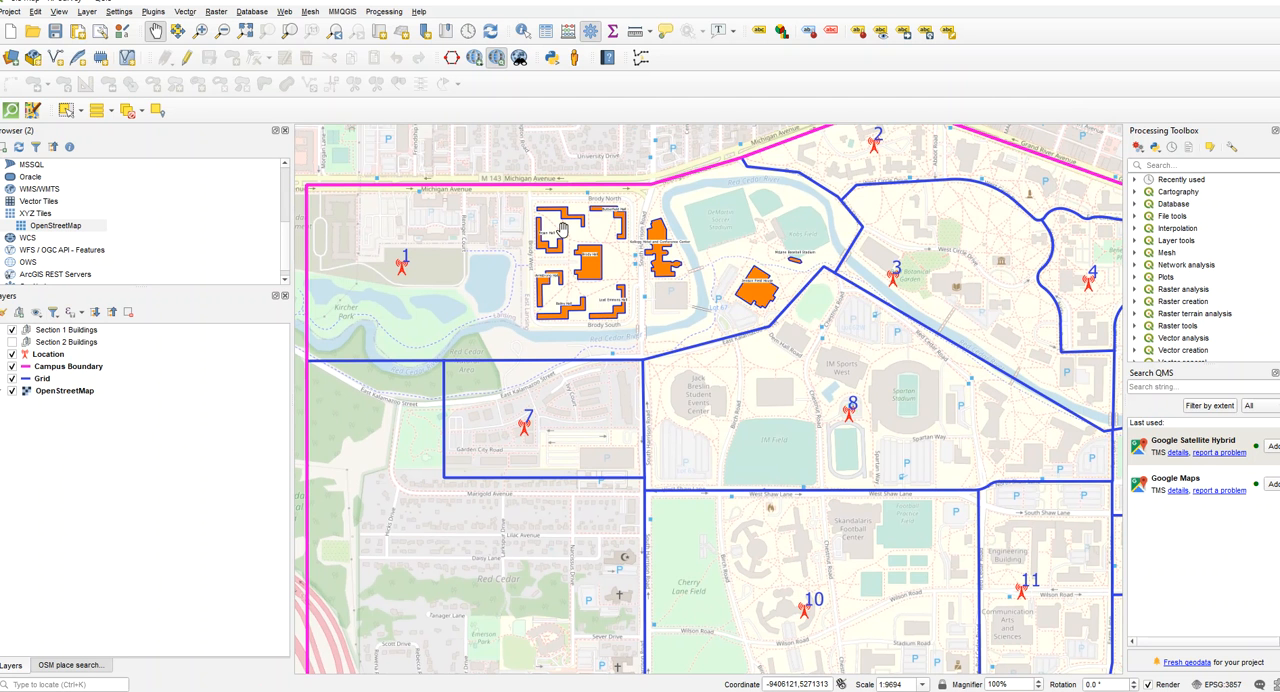
scroll(563, 228, up, 1)
drag(563, 228, 620, 298)
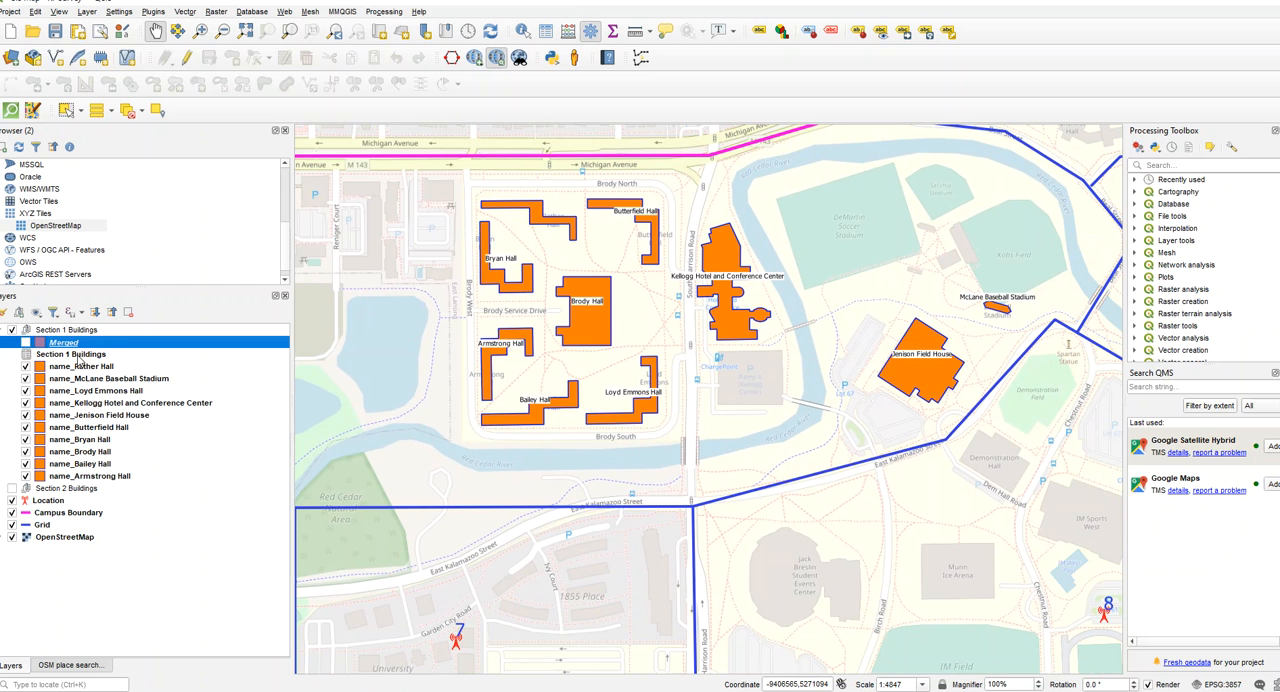
- Review the attribute table of the Section 1 Buildings layer, then close it
click(79, 358)
right_click(75, 355)
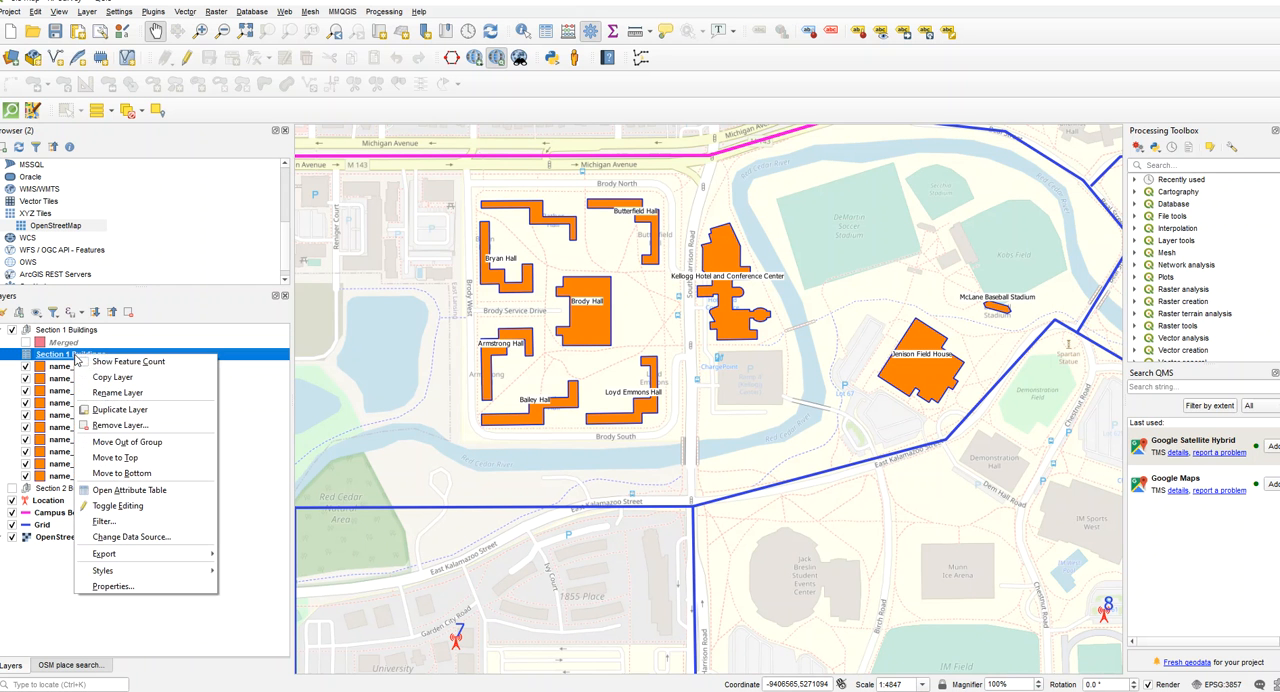
click(142, 490)
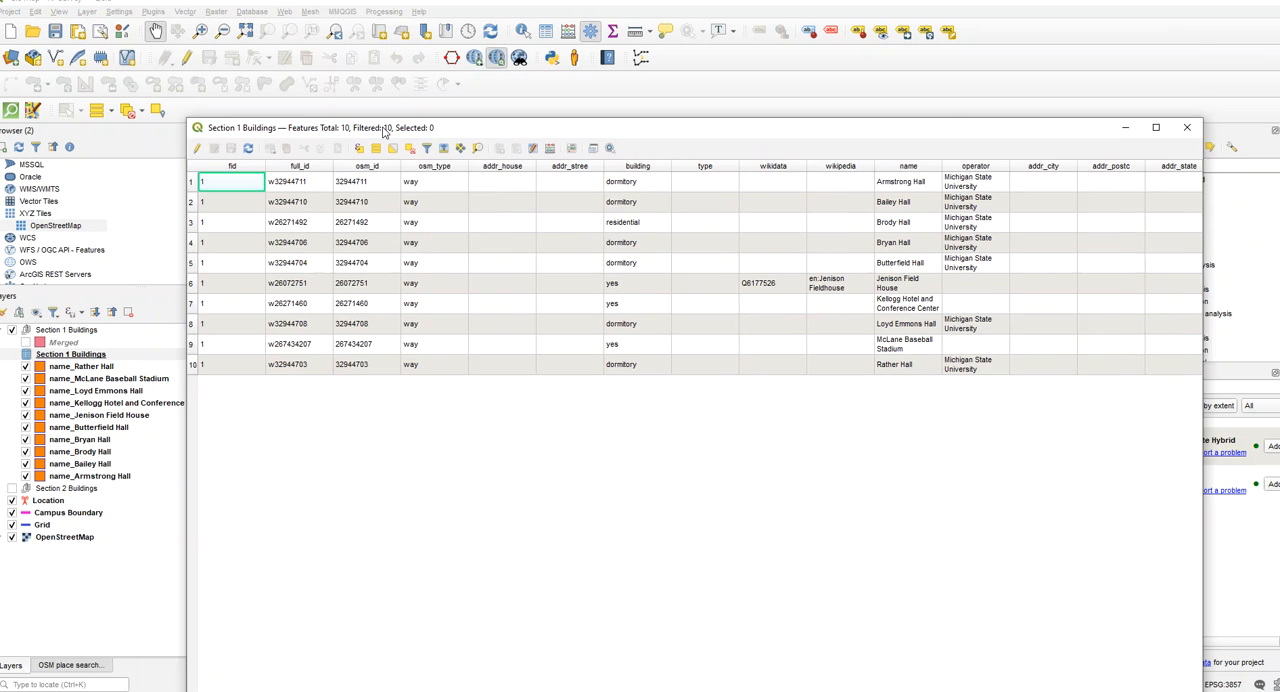
drag(383, 130, 341, 162)
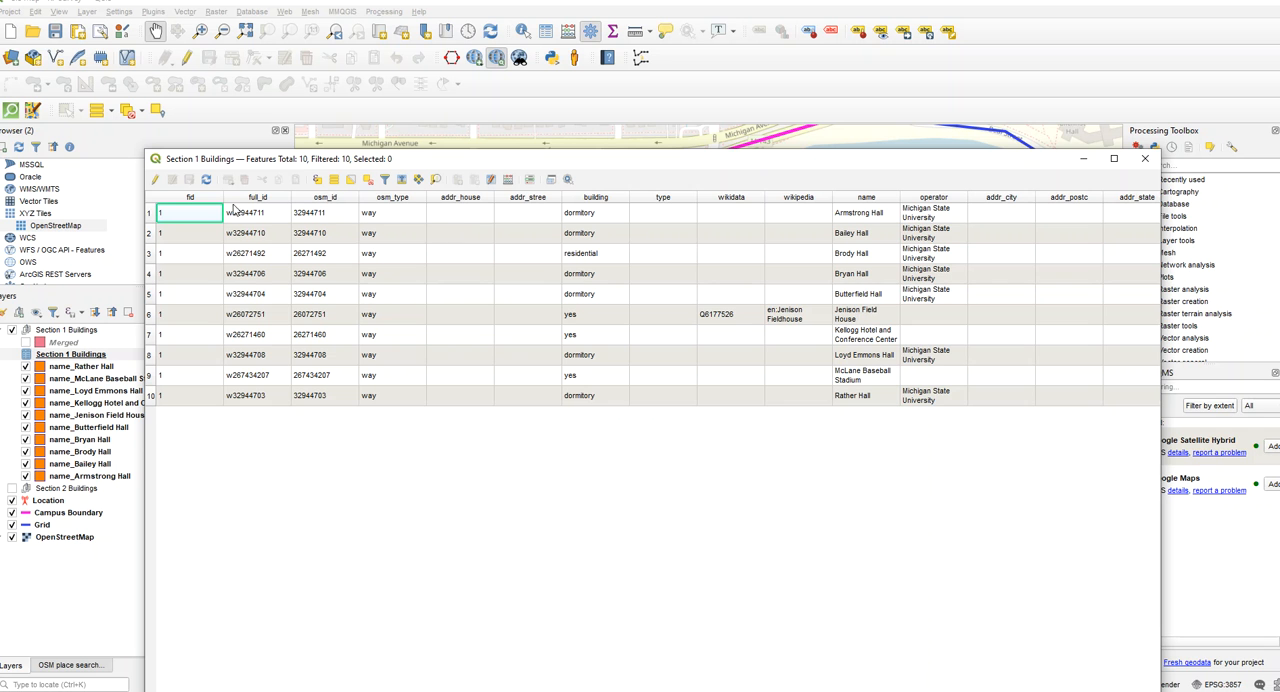
click(1145, 159)
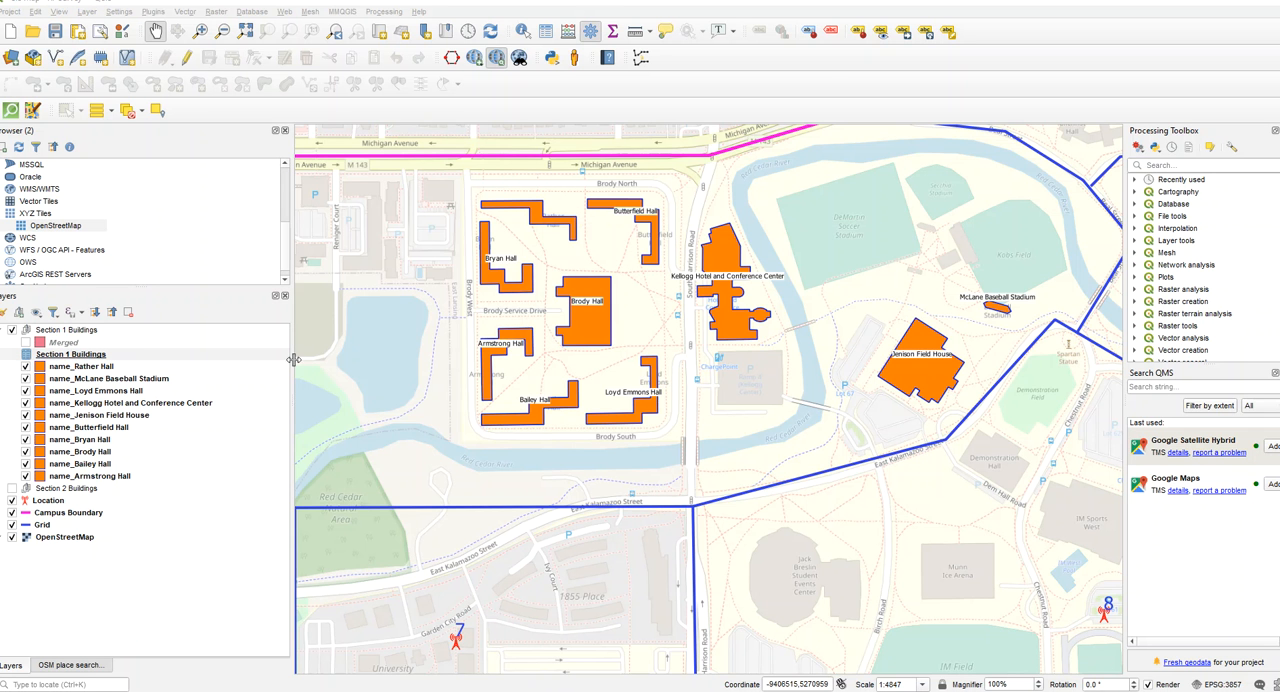
- Turn on the Section 2 Buildings group and inspect its buildings around location 2 on the map
scroll(757, 360, down, 1)
drag(751, 360, 458, 440)
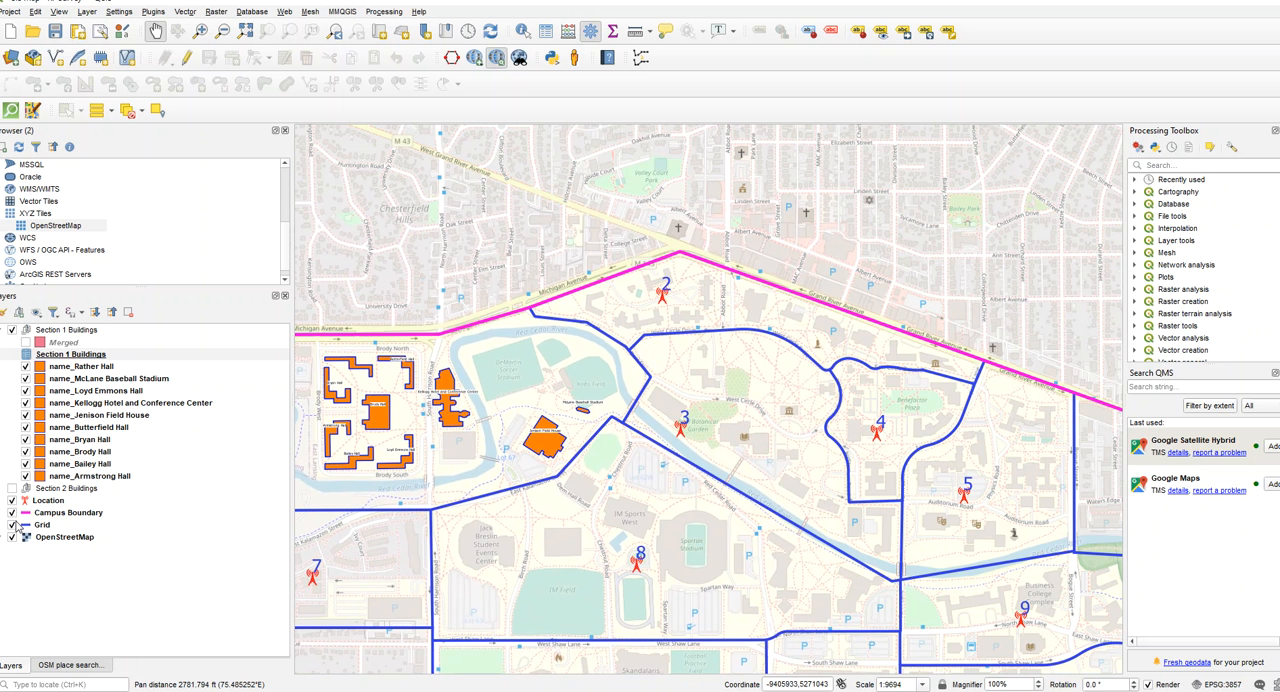
click(12, 488)
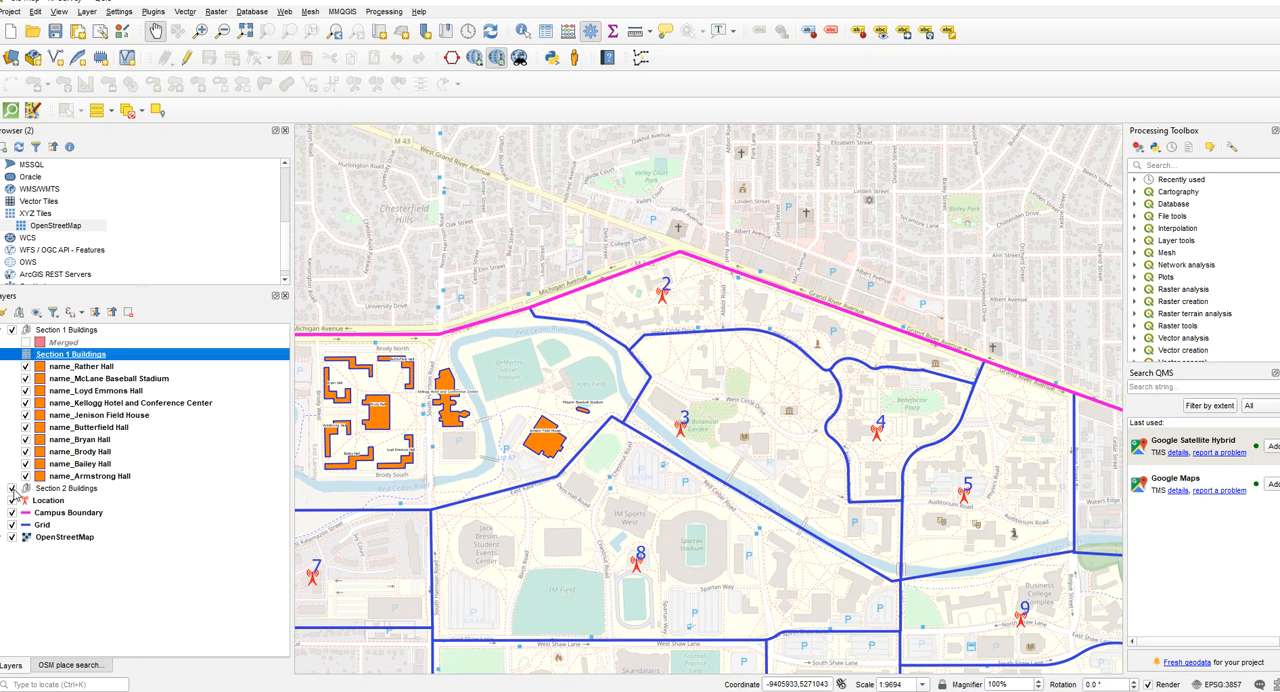
scroll(661, 290, up, 2)
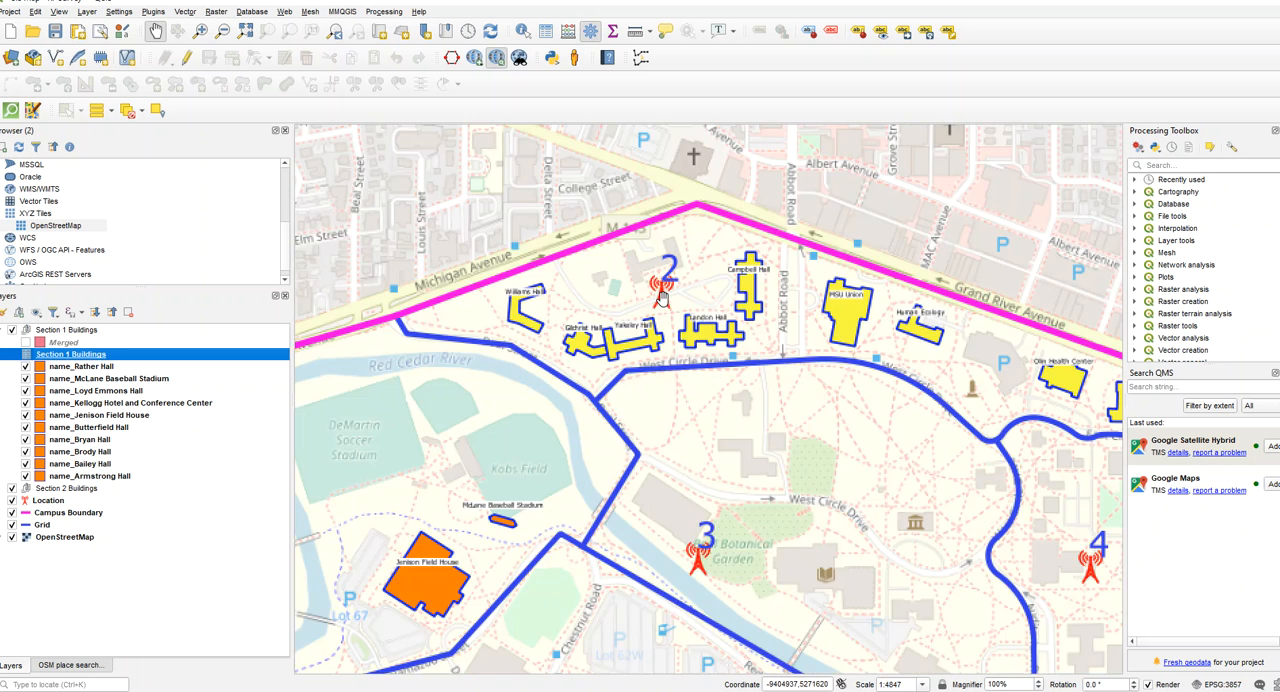
drag(565, 322, 680, 312)
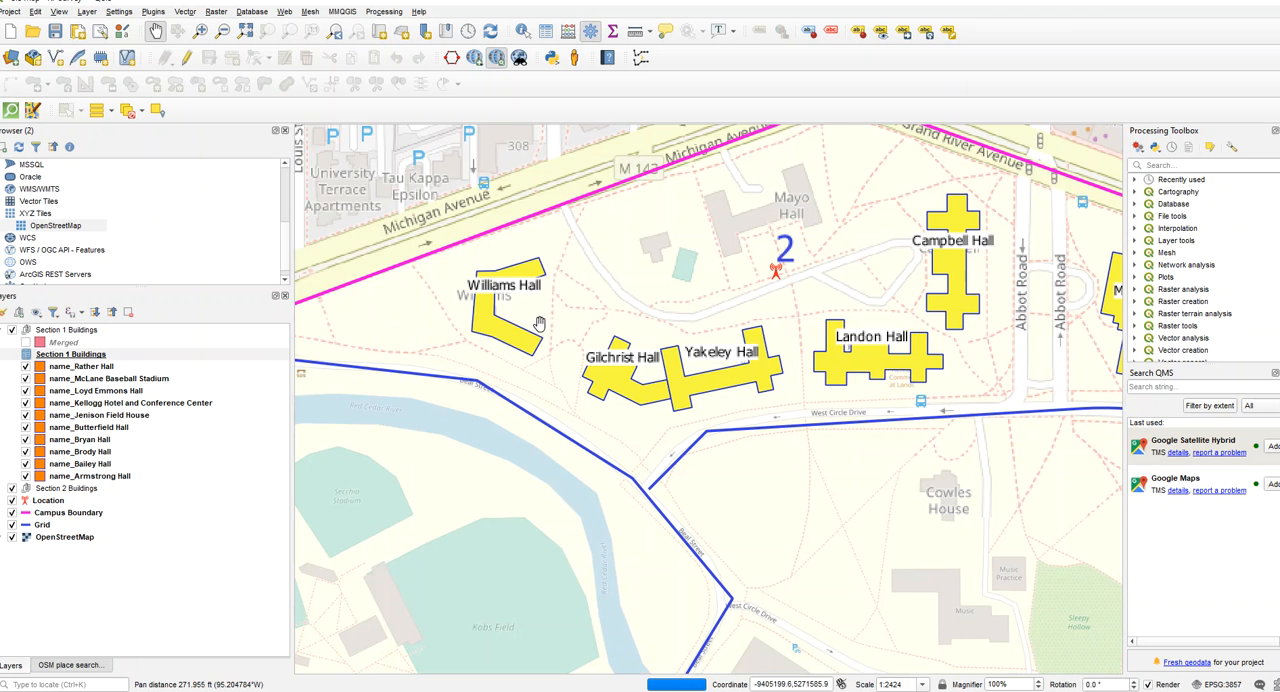
scroll(673, 327, down, 1)
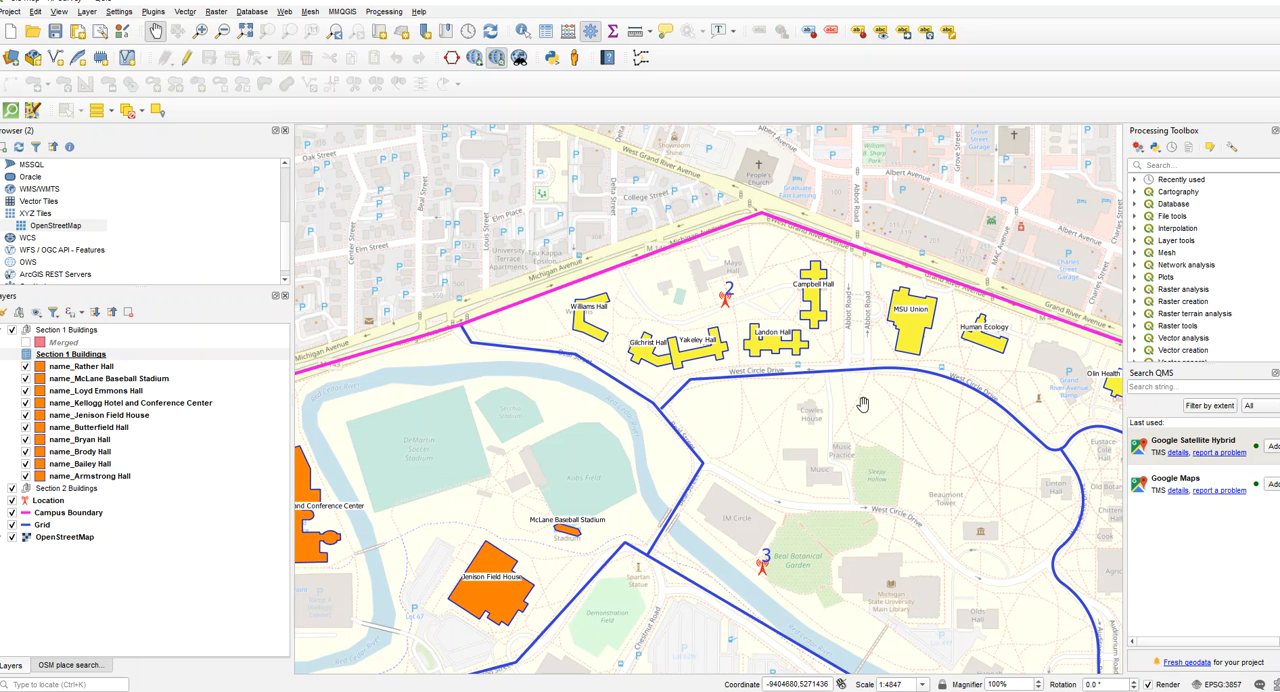
drag(863, 405, 766, 357)
scroll(766, 357, down, 1)
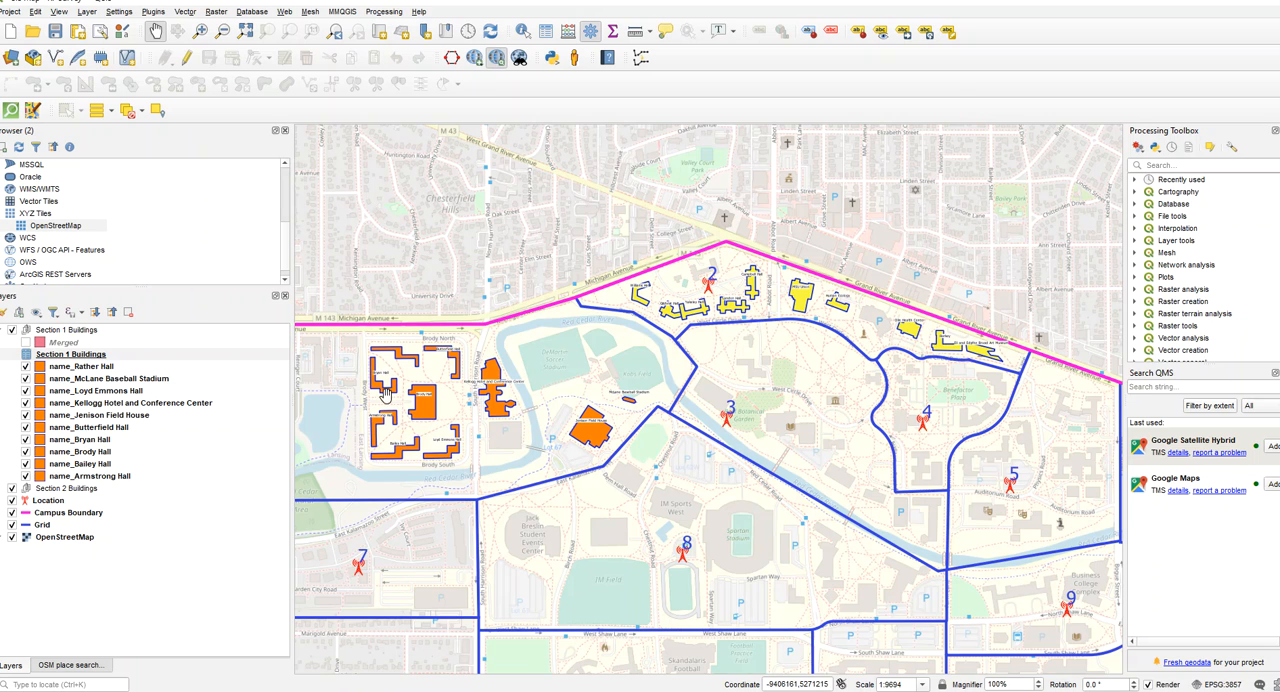
- Return to the section 1 buildings and review the attribute table of the name_Rather Hall layer, then close it
scroll(392, 396, up, 1)
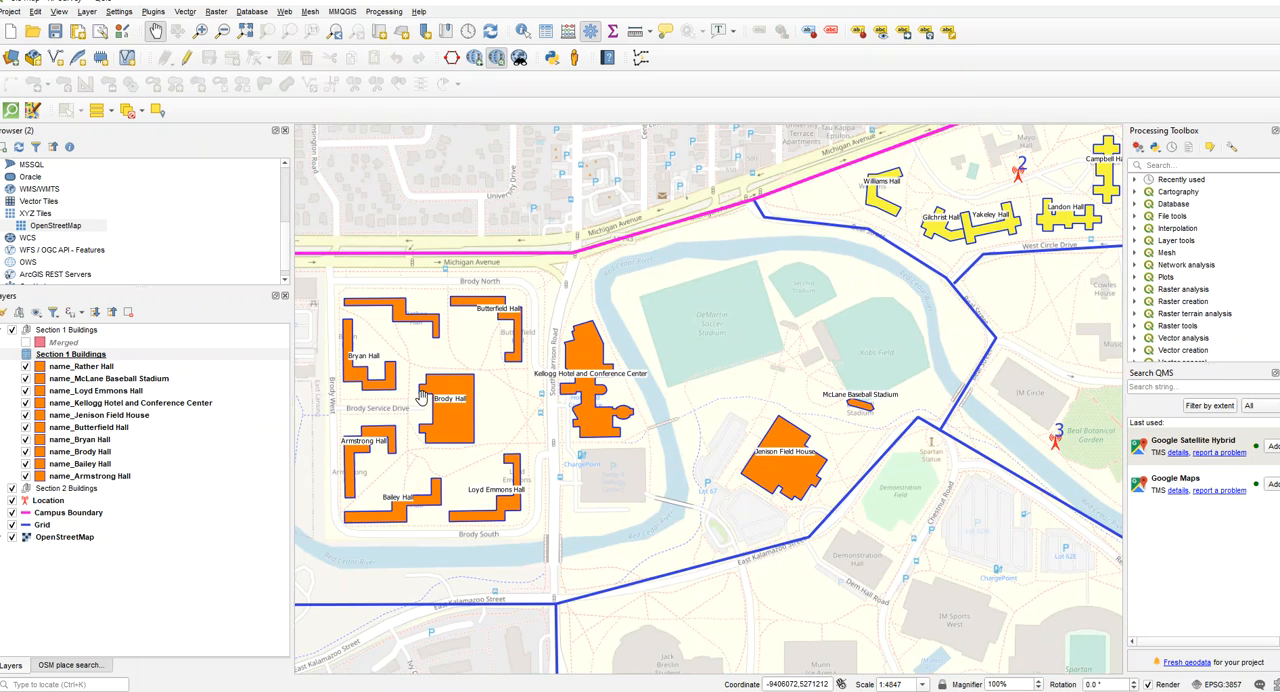
scroll(395, 366, down, 1)
scroll(404, 357, up, 1)
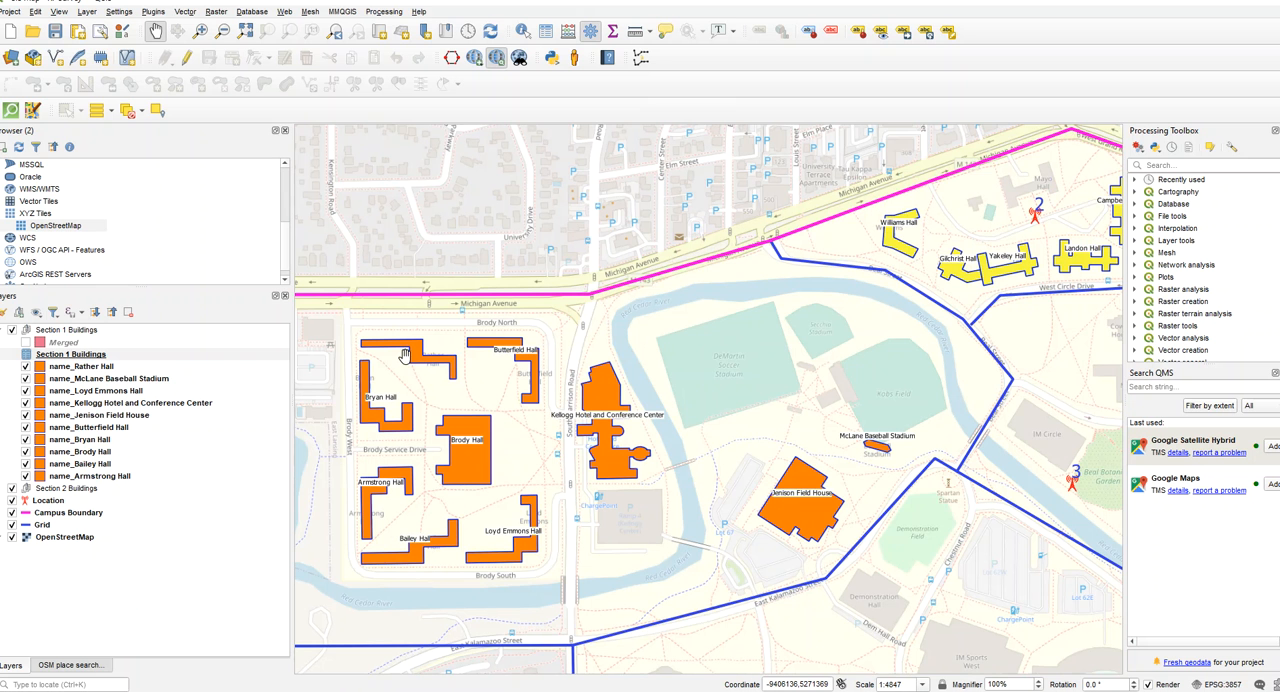
click(87, 367)
right_click(87, 367)
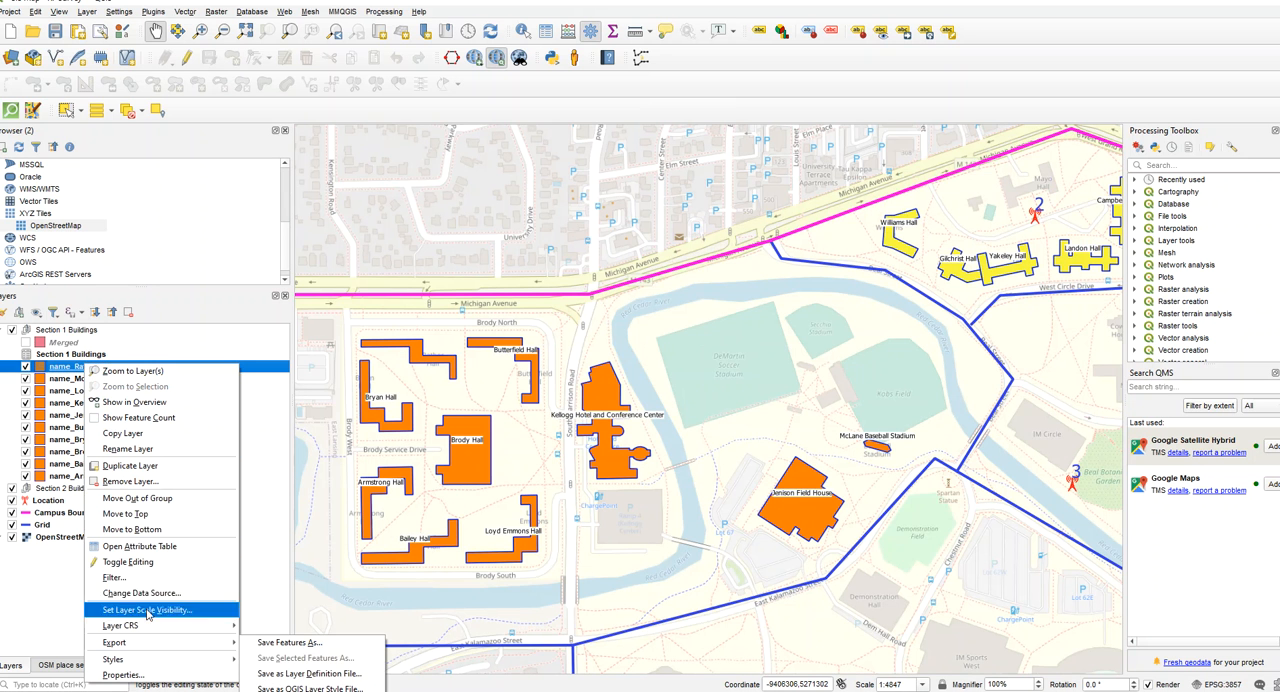
click(135, 546)
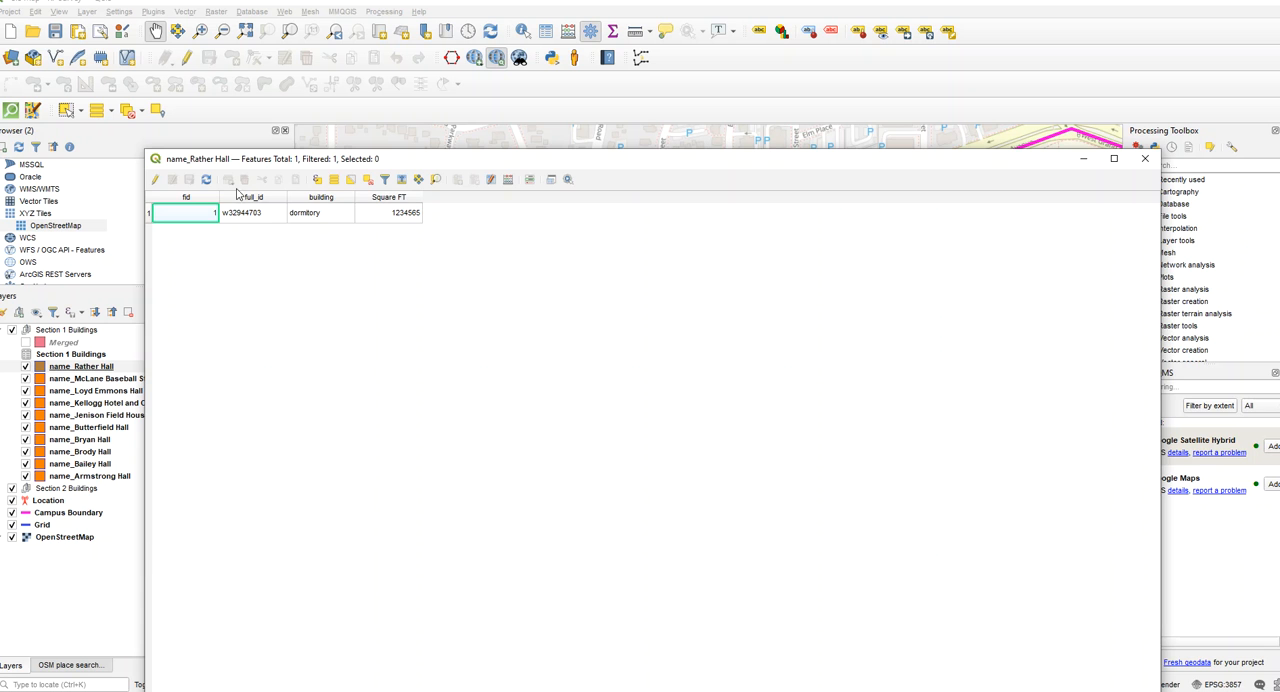
drag(241, 165, 641, 201)
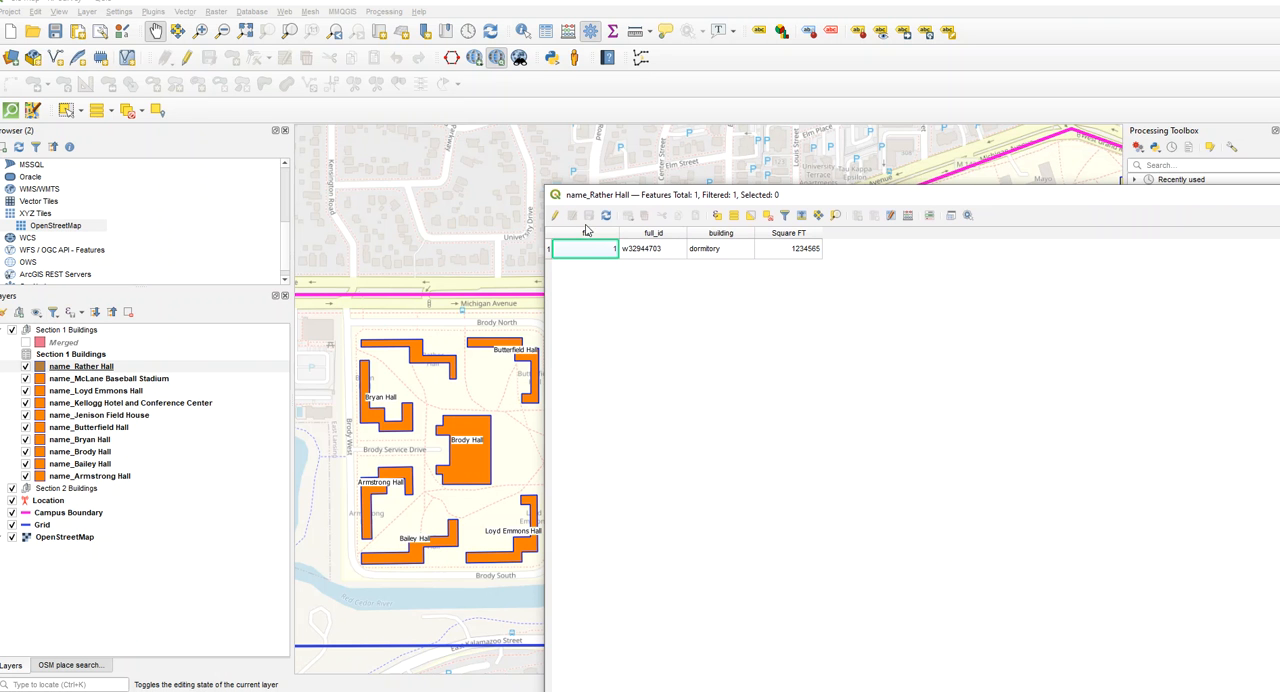
drag(662, 198, 210, 384)
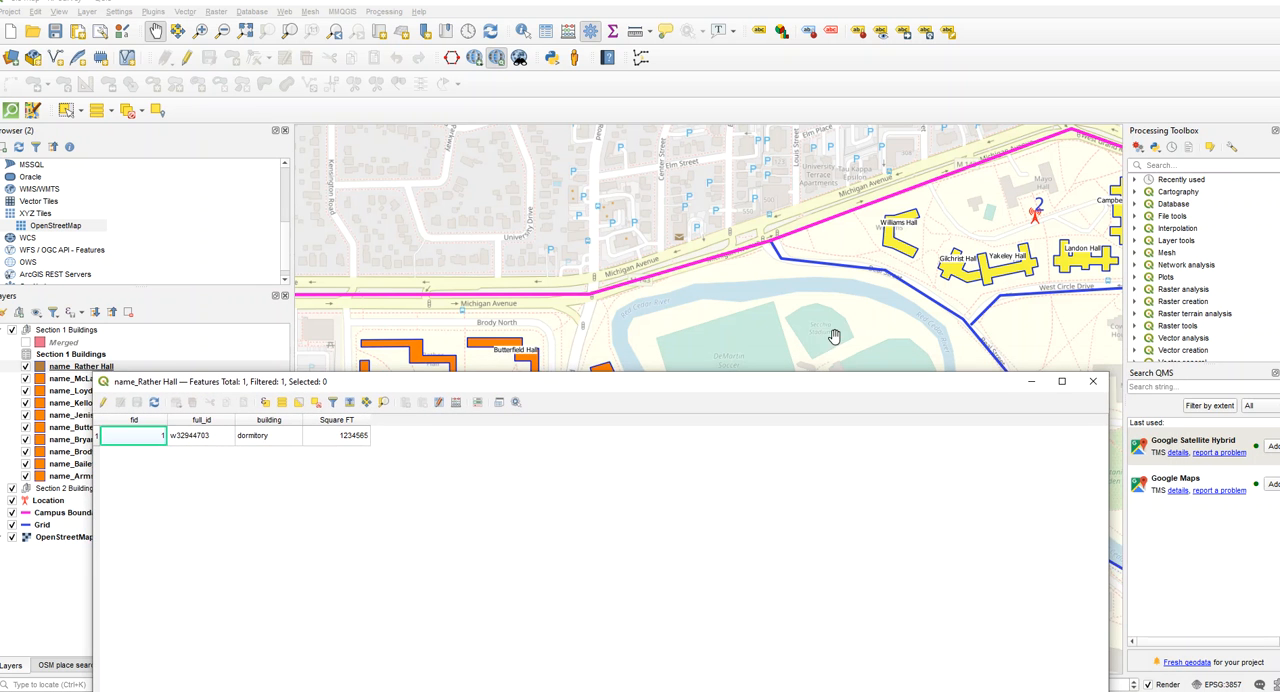
click(1091, 383)
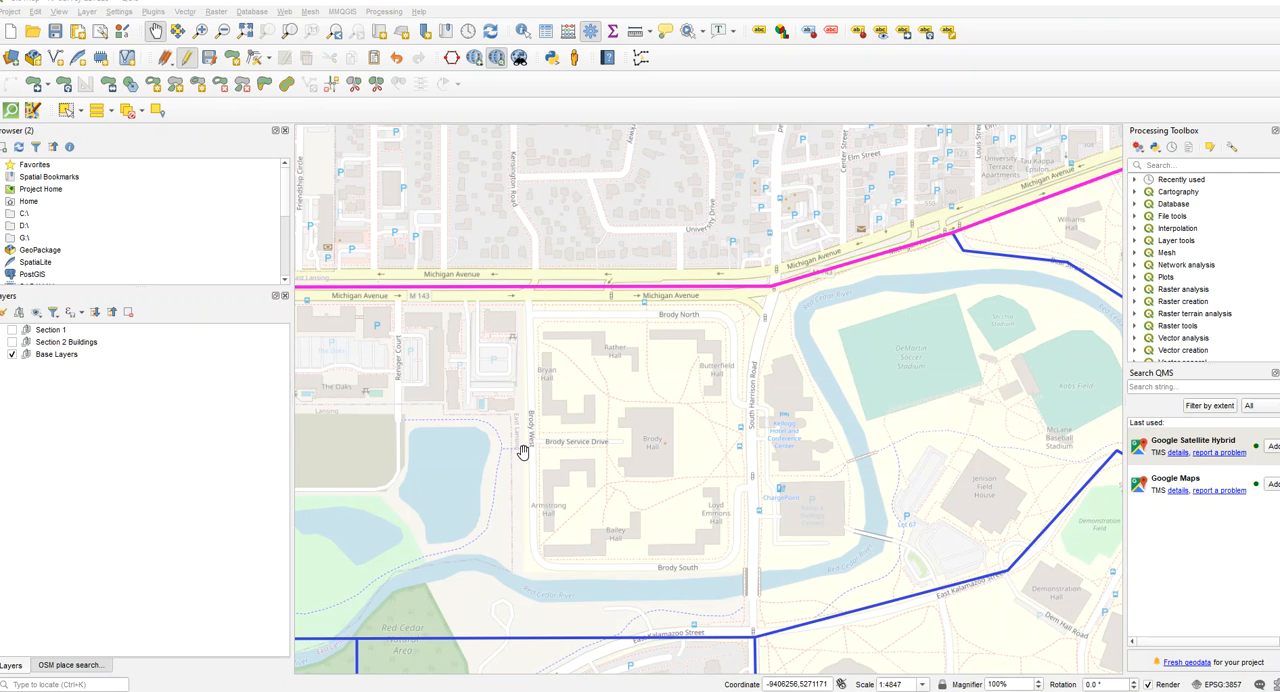
- Look over the campus sections with only the Base Layers group shown, ending on the area around section 1
scroll(505, 440, down, 1)
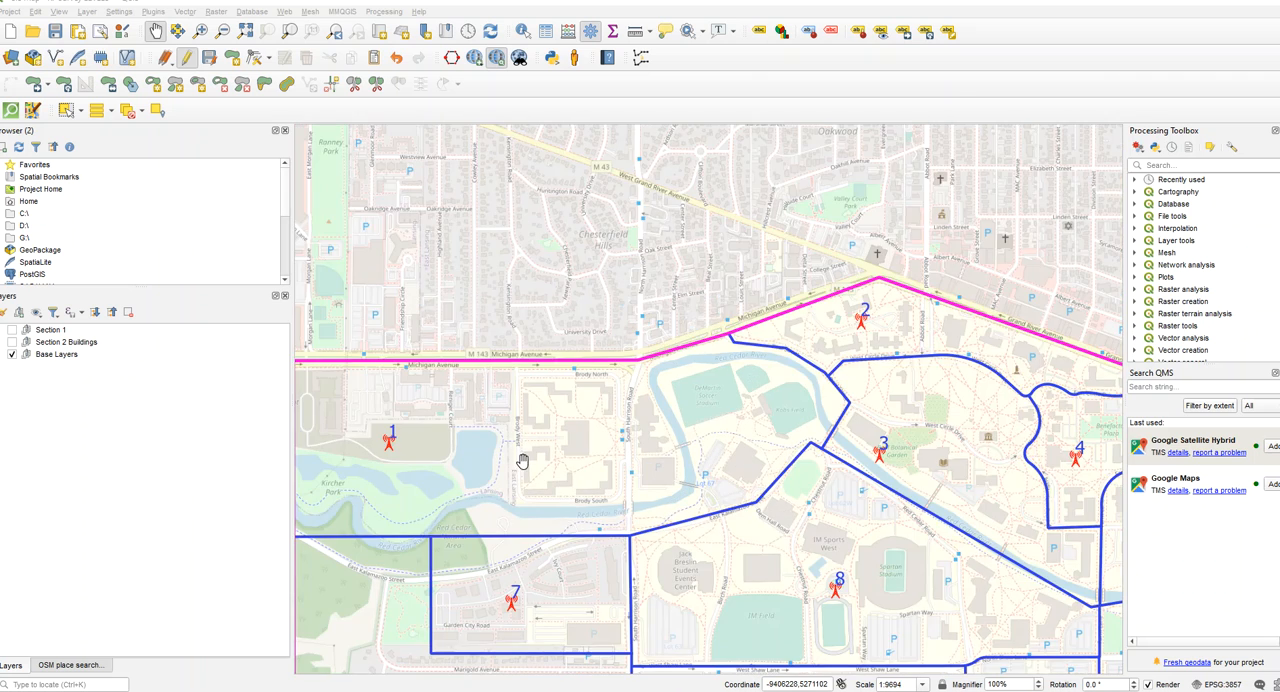
scroll(525, 456, down, 1)
drag(526, 458, 493, 272)
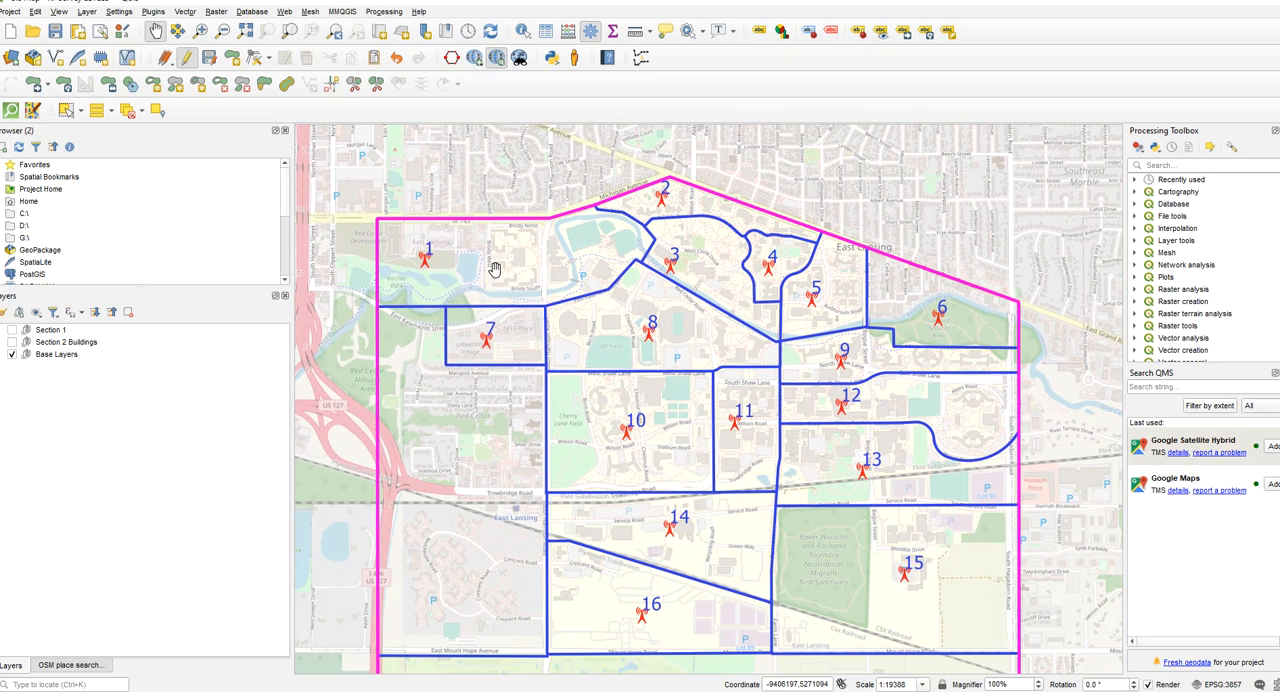
drag(500, 277, 501, 305)
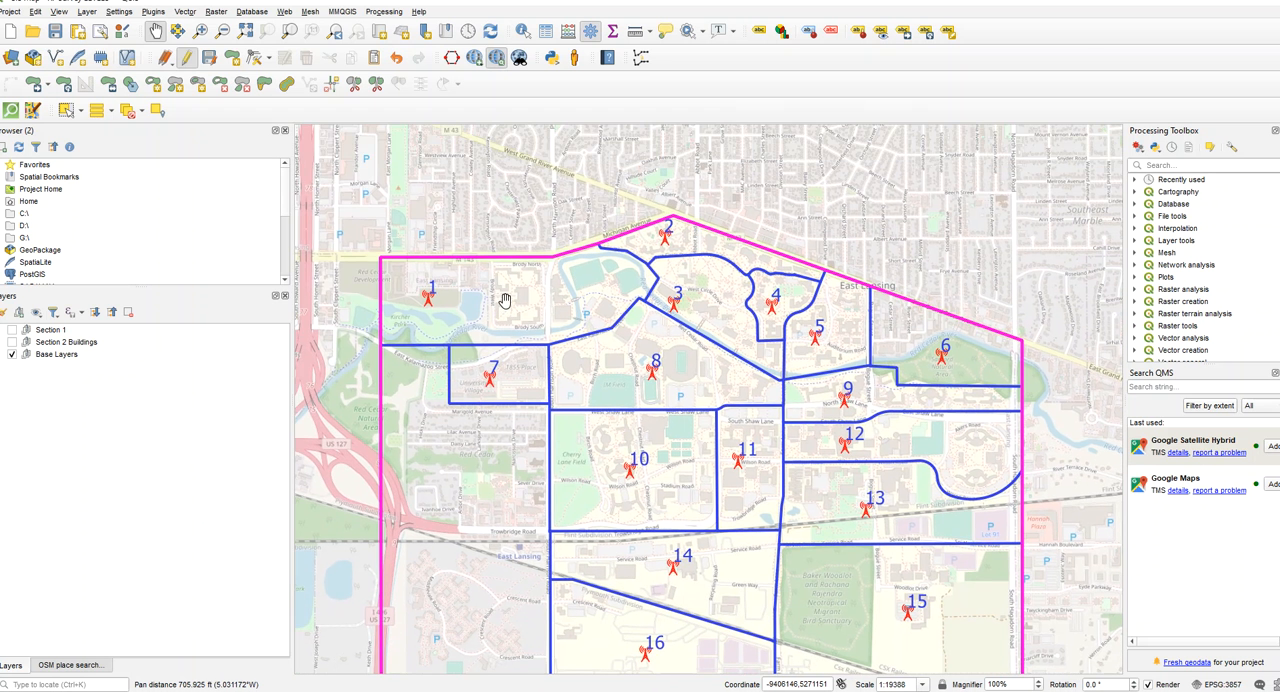
scroll(505, 300, up, 1)
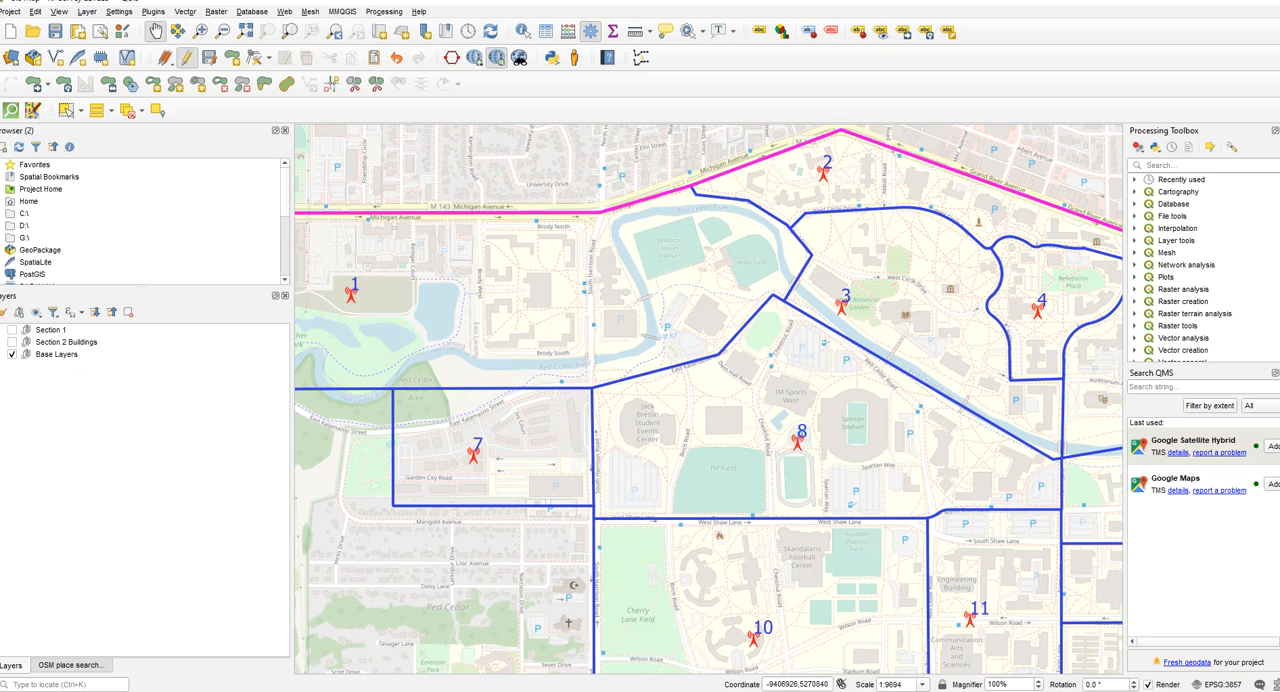
- Restore the maximized QGIS window to a smaller size and move it aside to uncover the desktop
double_click(190, 2)
drag(214, 1, 98, 12)
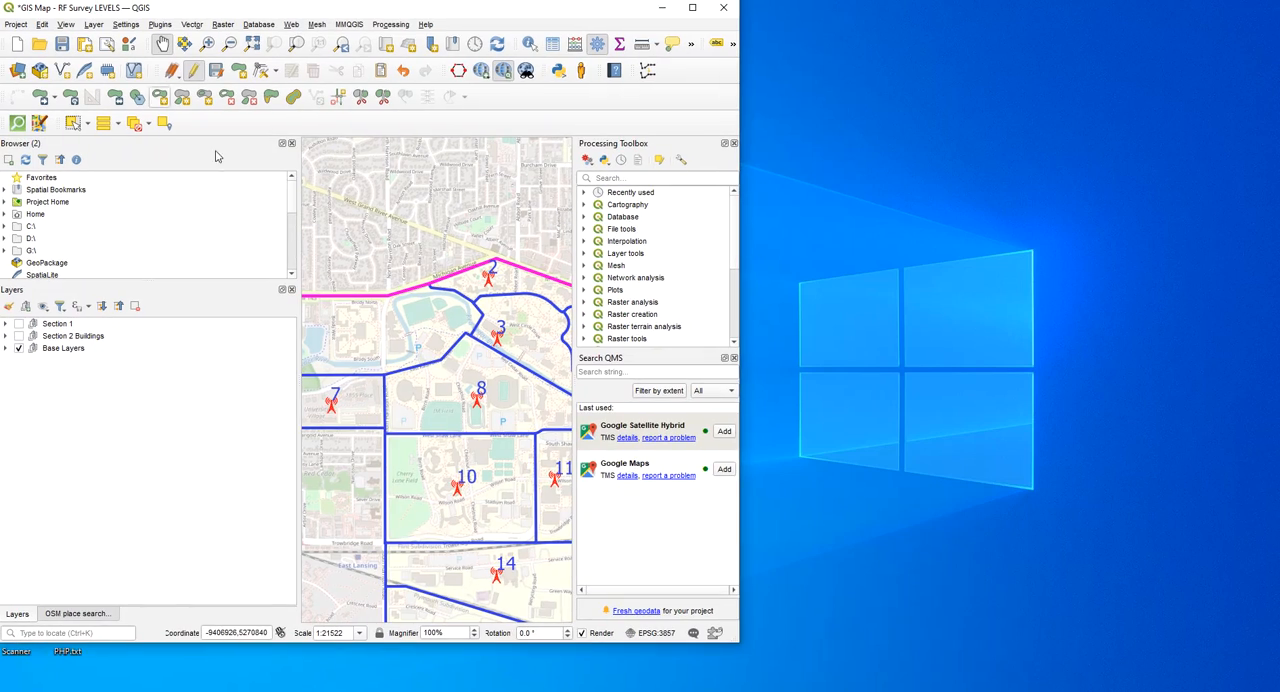
- Enlarge the QGIS window to fill the screen and recentre the map between sections 1 and 8
drag(850, 649, 1278, 690)
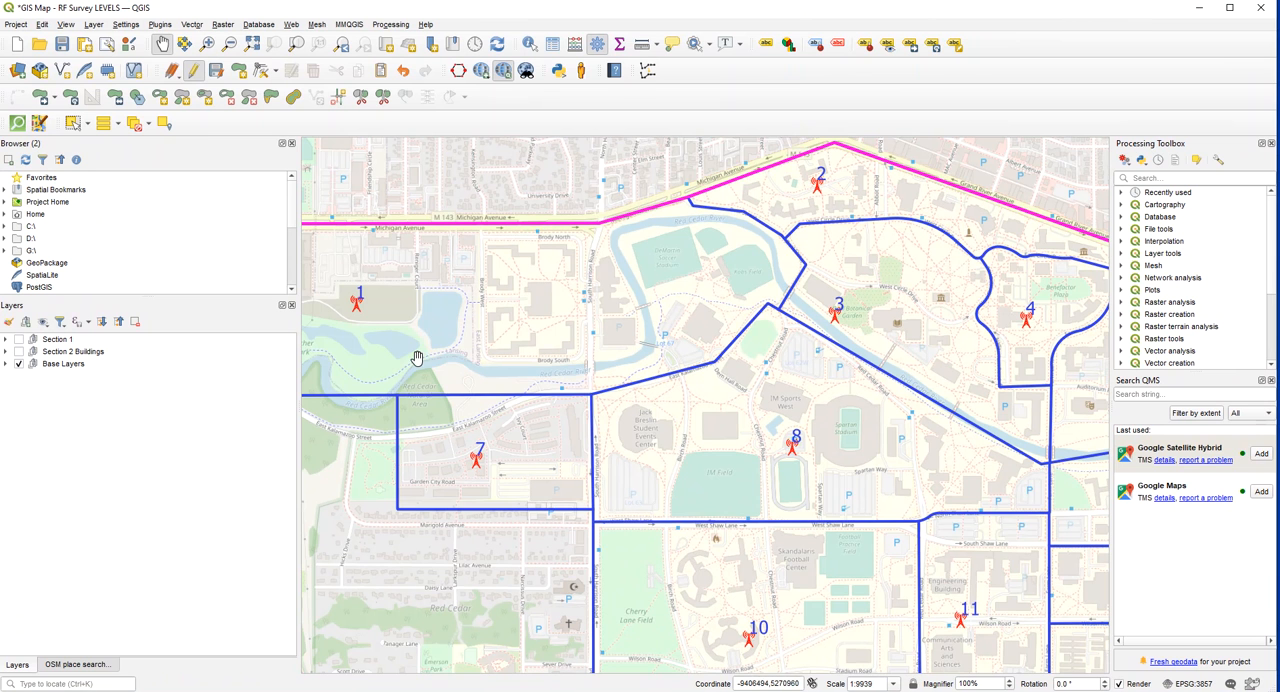
drag(456, 481, 484, 479)
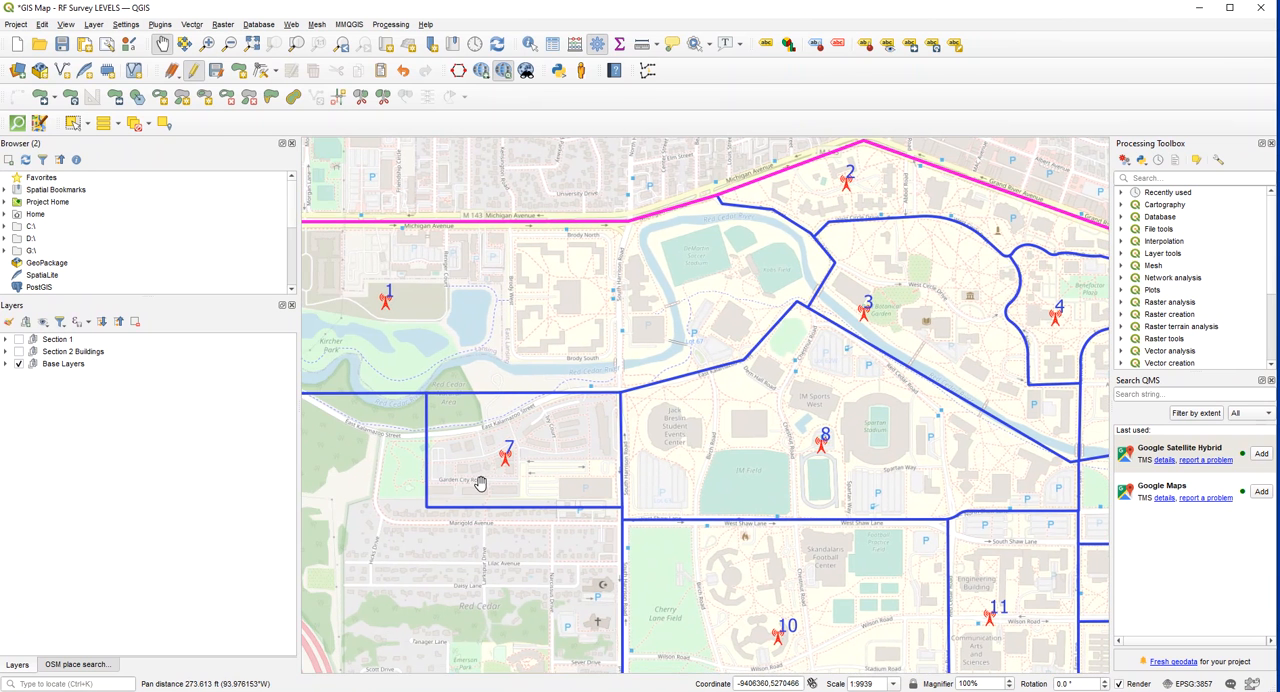
scroll(480, 483, down, 1)
scroll(494, 416, up, 1)
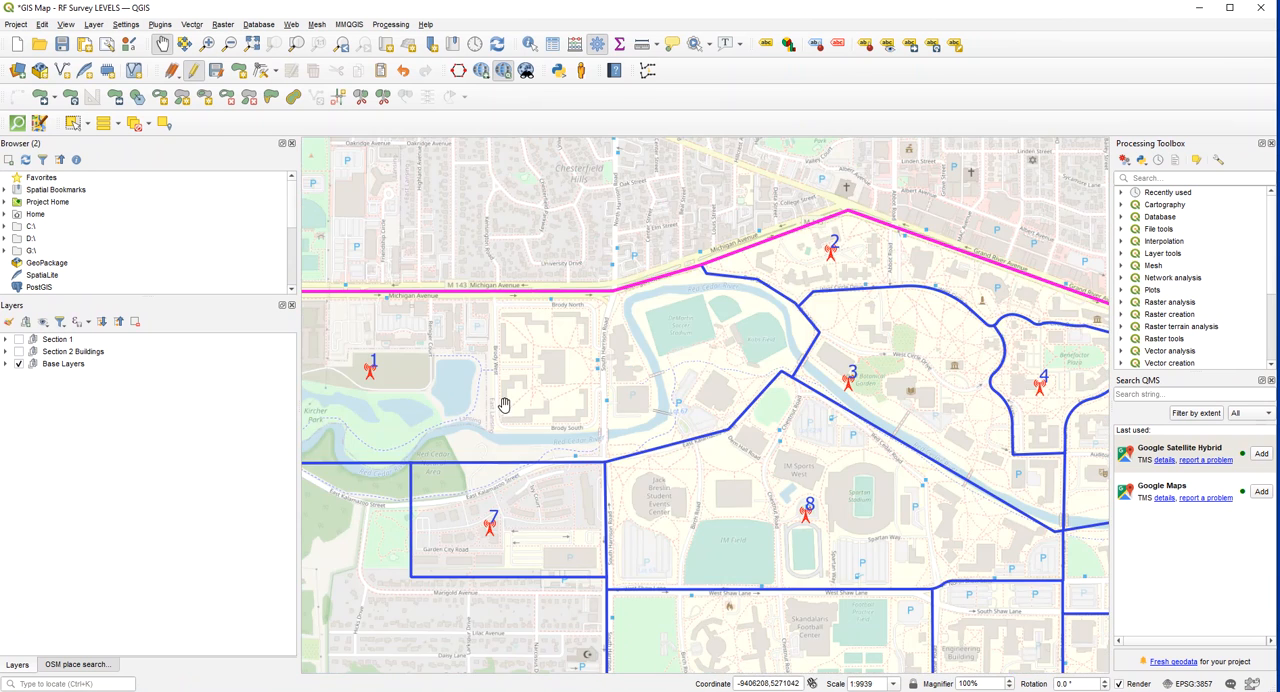
- Expand the Section 1 group, turn it on, and inspect its Verizon building layers around Brody Hall
click(6, 340)
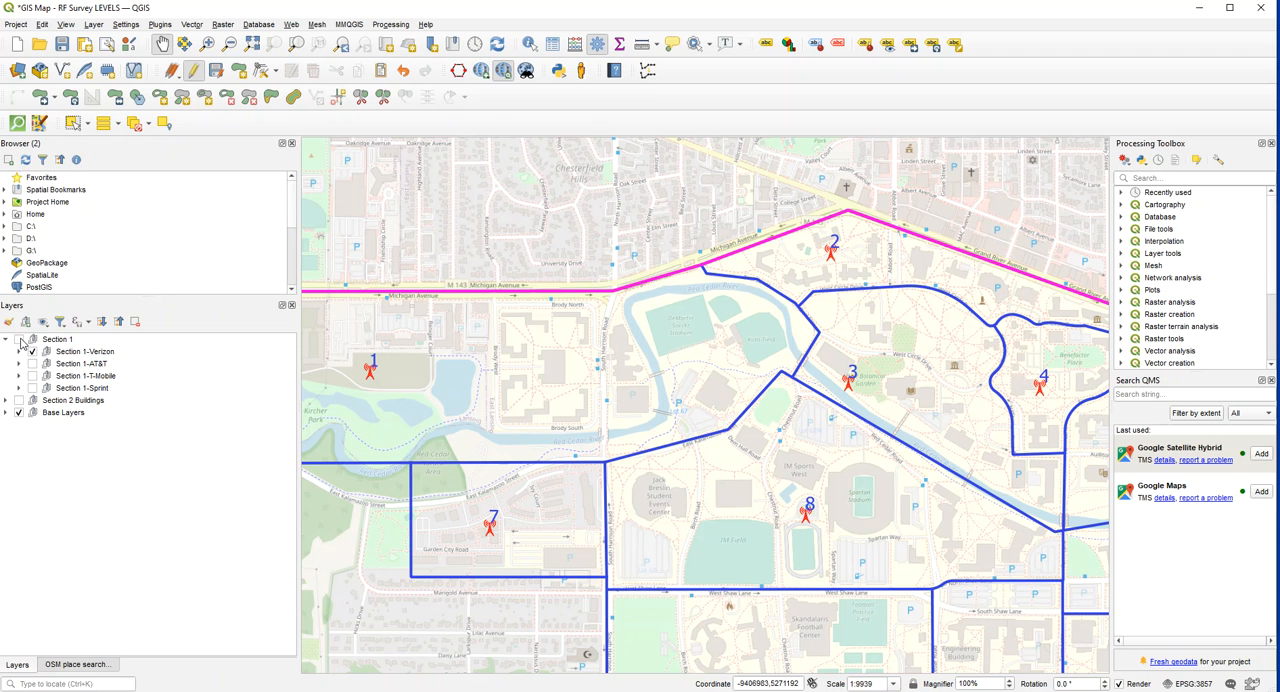
click(20, 340)
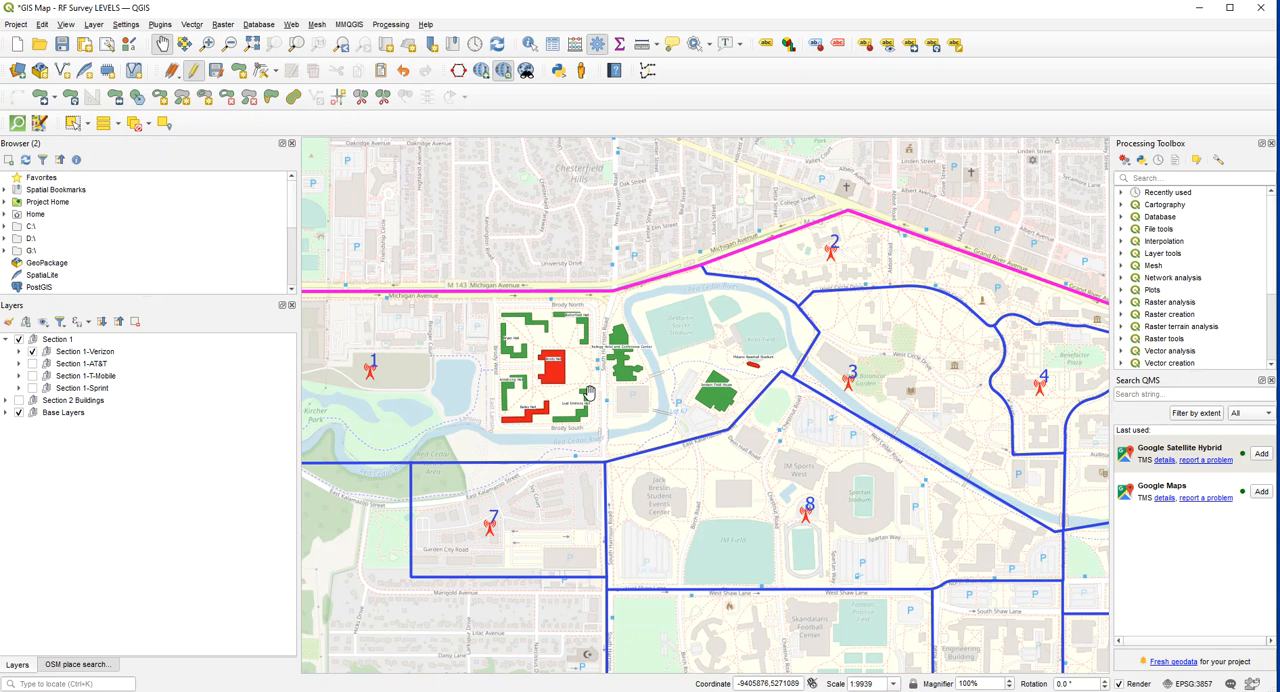
scroll(577, 391, up, 1)
drag(570, 392, 668, 419)
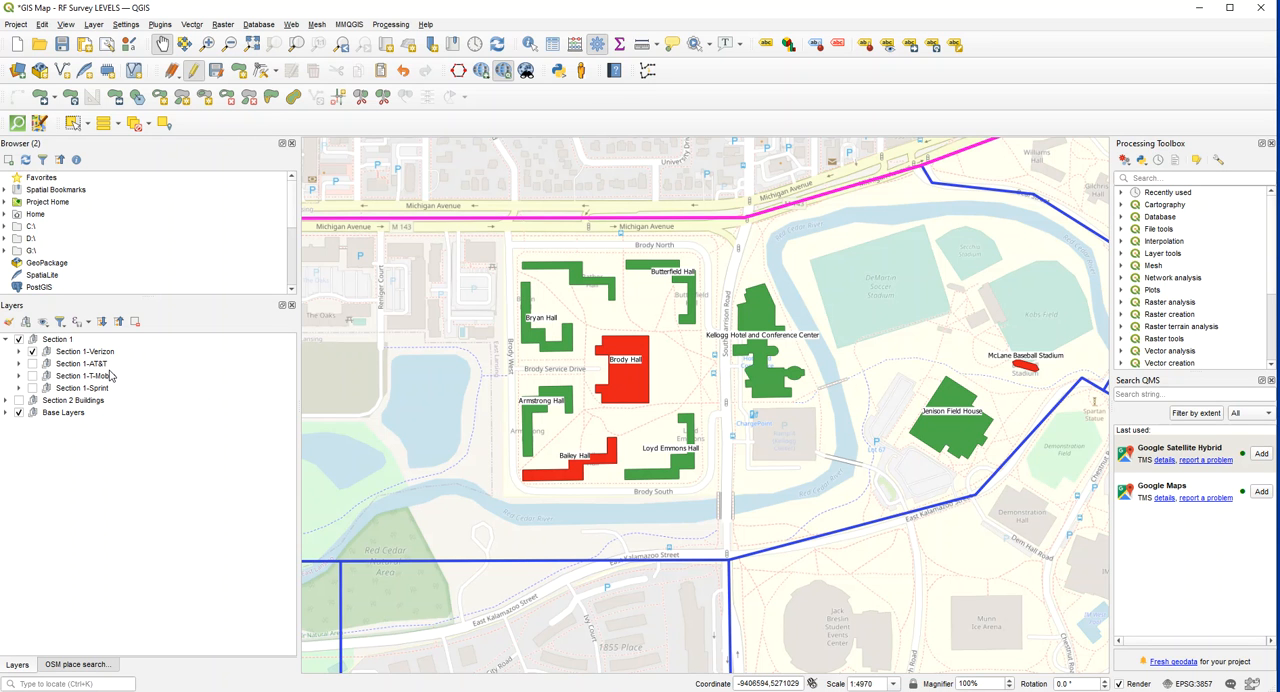
- Hide the Section 1-Verizon subgroup, show Section 1-AT&T instead, and inspect its building colours on the map
click(33, 352)
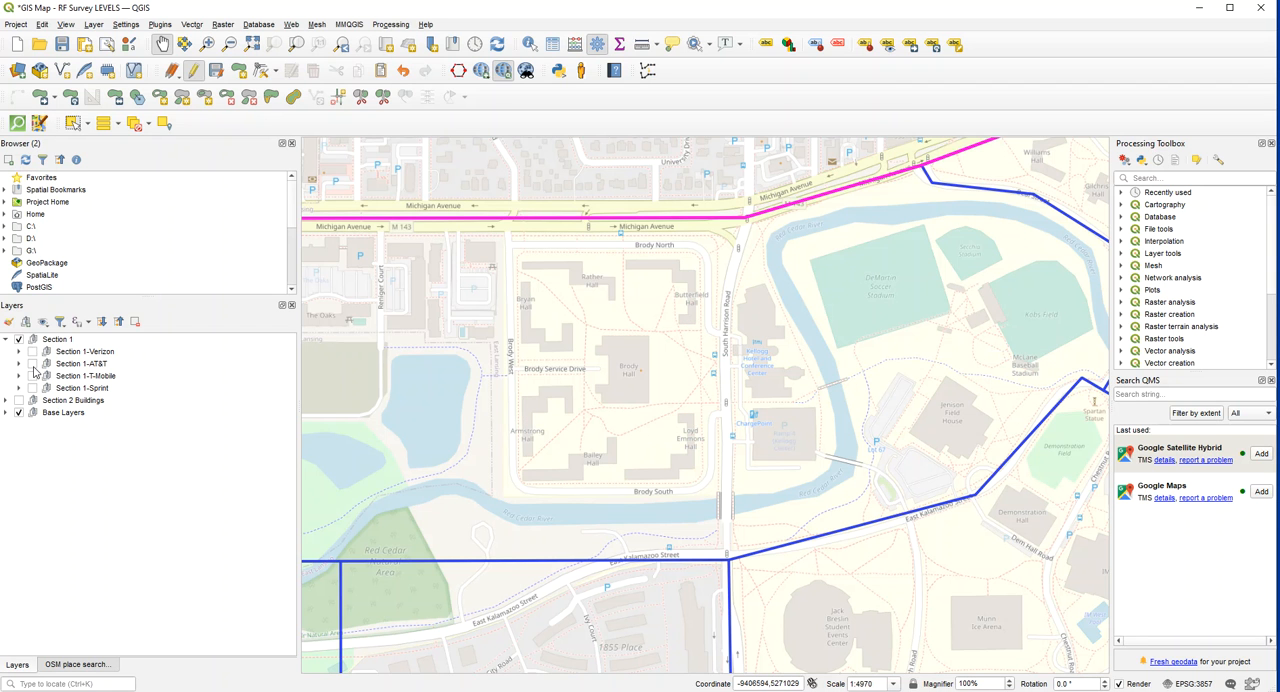
click(33, 364)
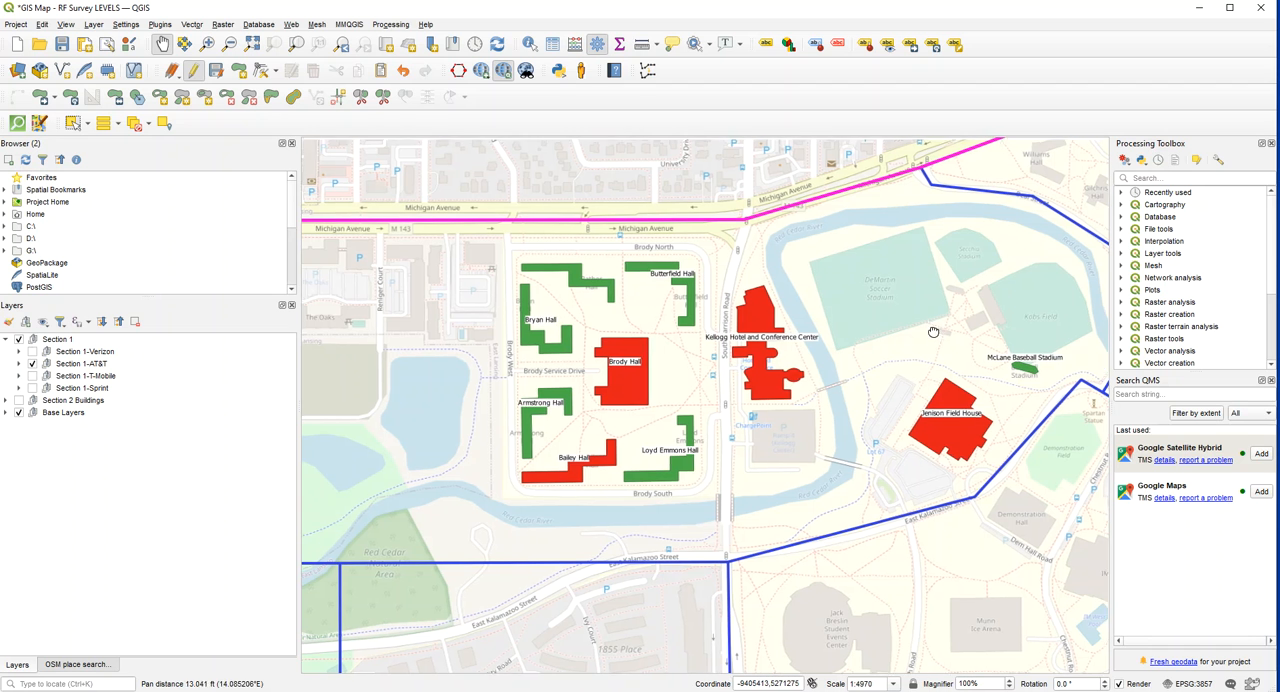
drag(934, 331, 896, 342)
scroll(895, 342, down, 1)
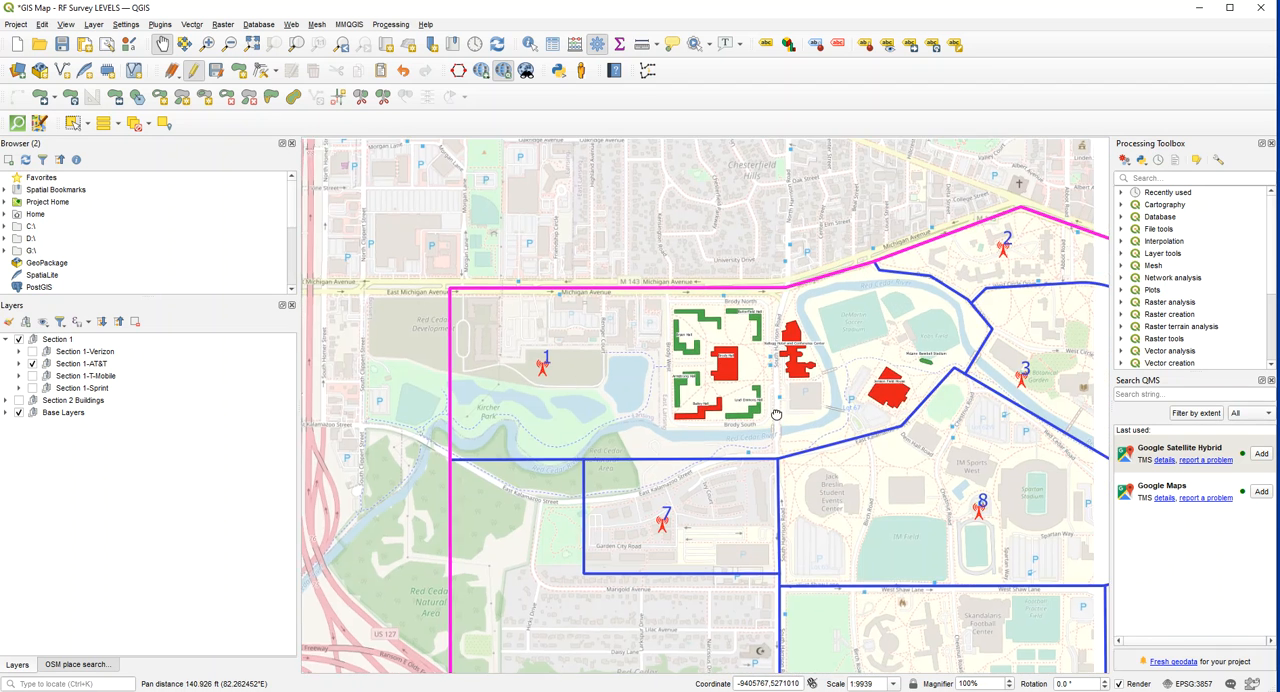
scroll(766, 385, up, 1)
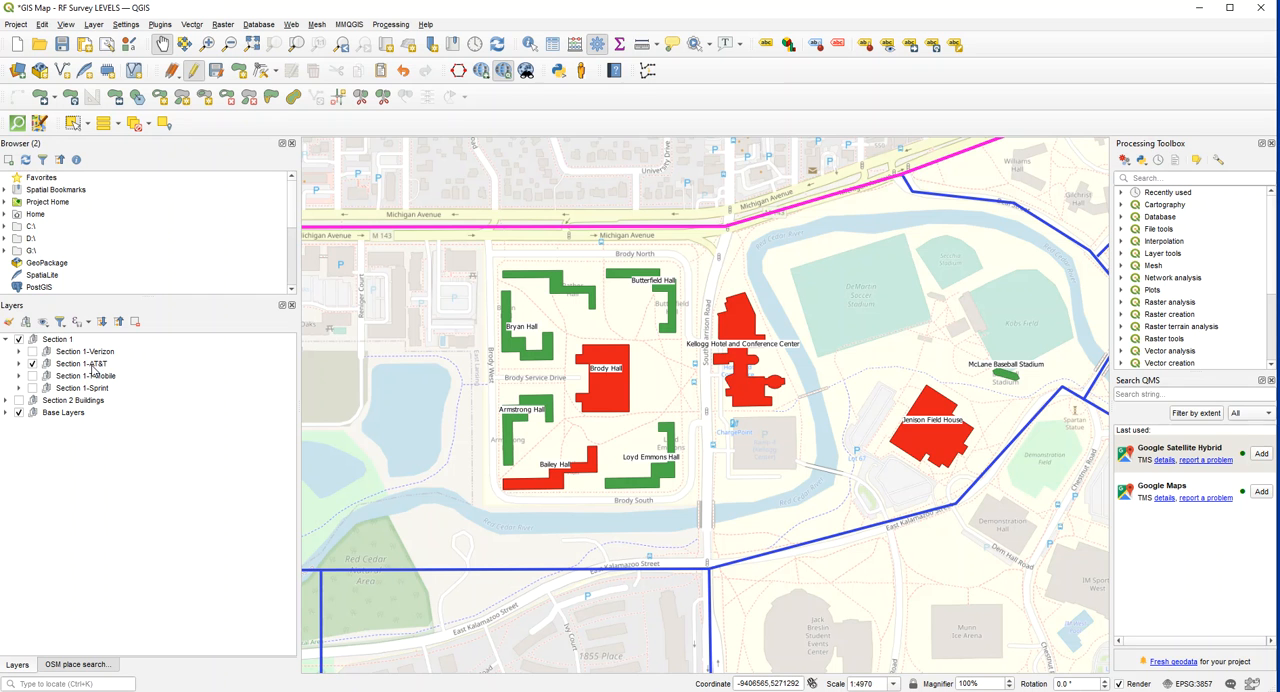
- Change the symbol of the name_Rather Hall layer in the Section 1-AT&T subgroup to simple yellow fill
click(19, 364)
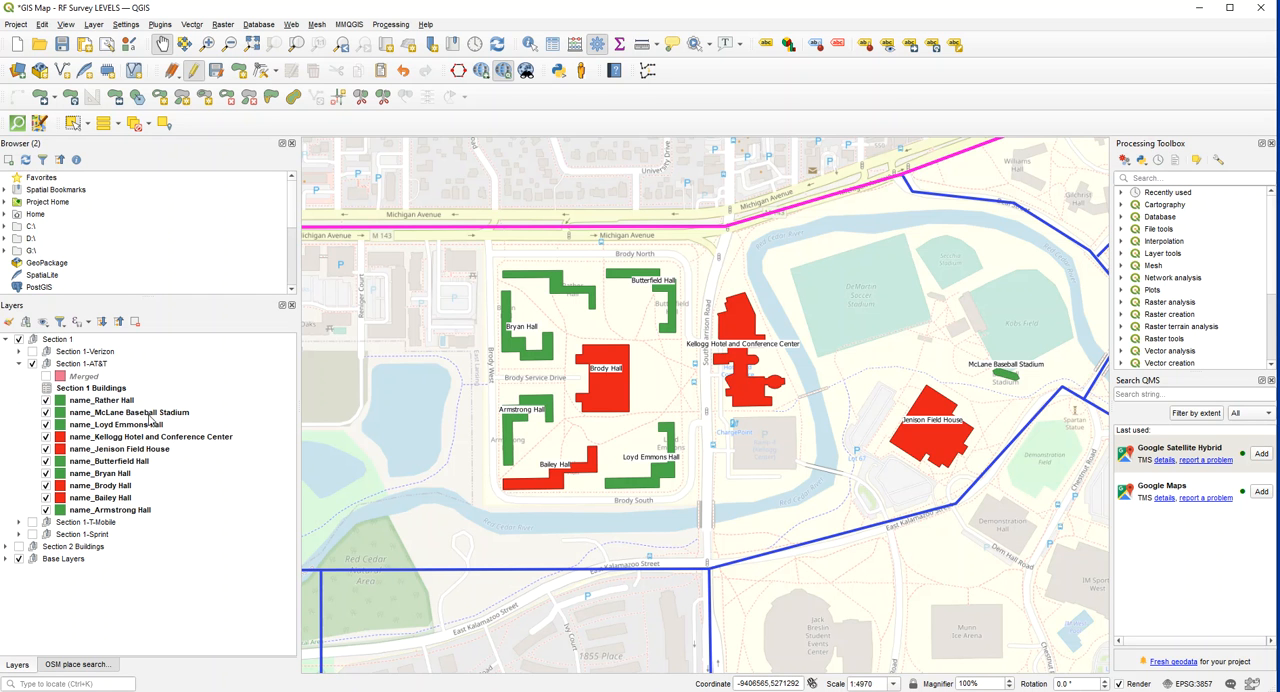
click(85, 401)
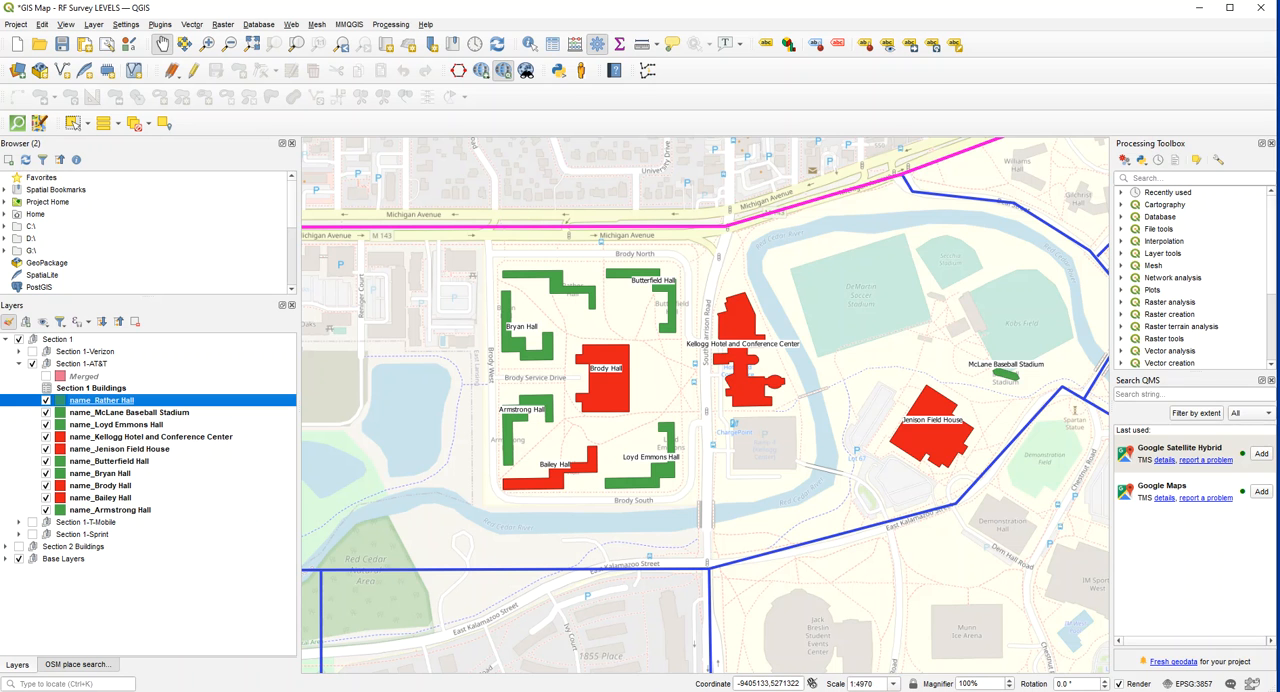
click(8, 321)
mouse_move(786, 91)
mouse_down()
mouse_move(768, 43)
mouse_move(787, 83)
mouse_move(807, 89)
mouse_up()
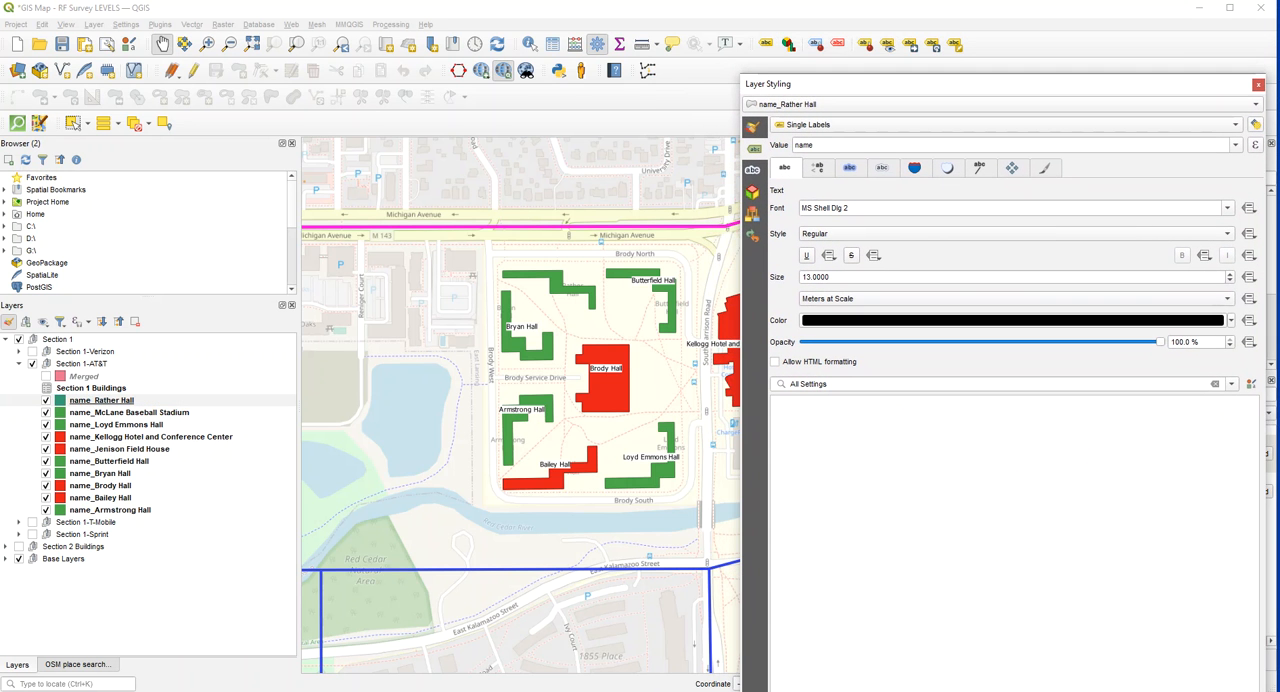
click(754, 127)
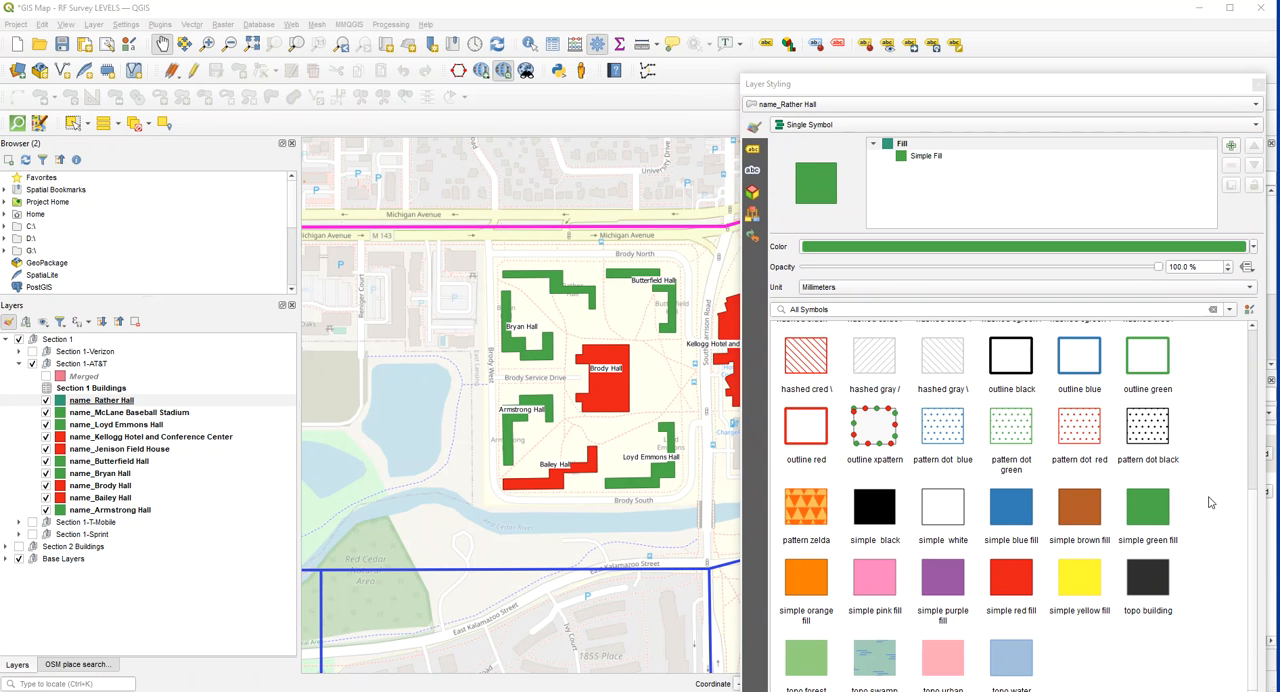
scroll(1254, 495, up, 5)
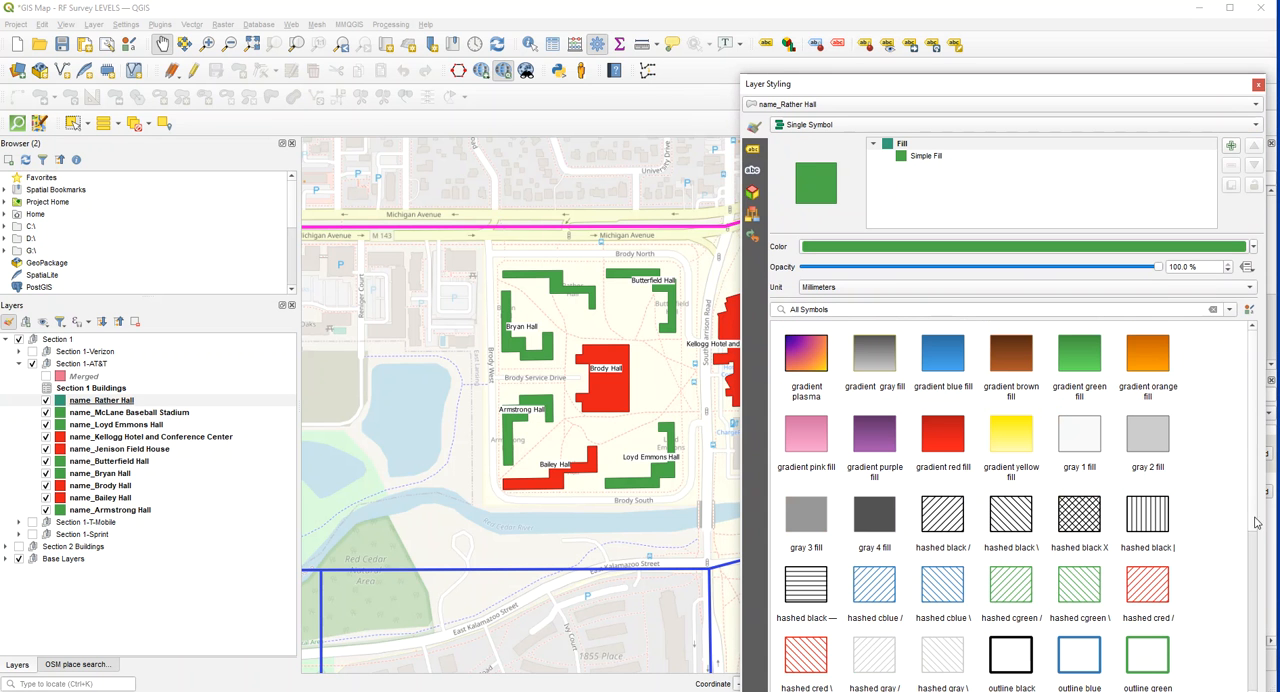
scroll(1256, 527, down, 2)
scroll(1240, 500, up, 2)
scroll(1025, 445, down, 5)
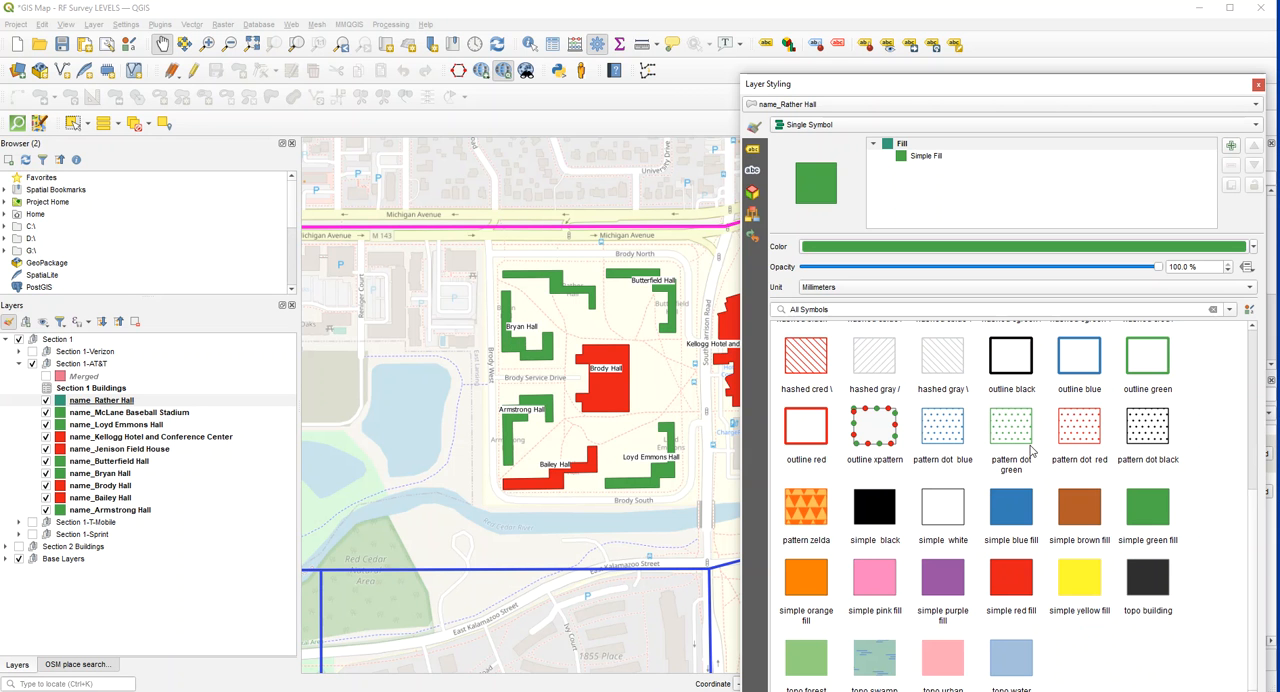
click(1083, 590)
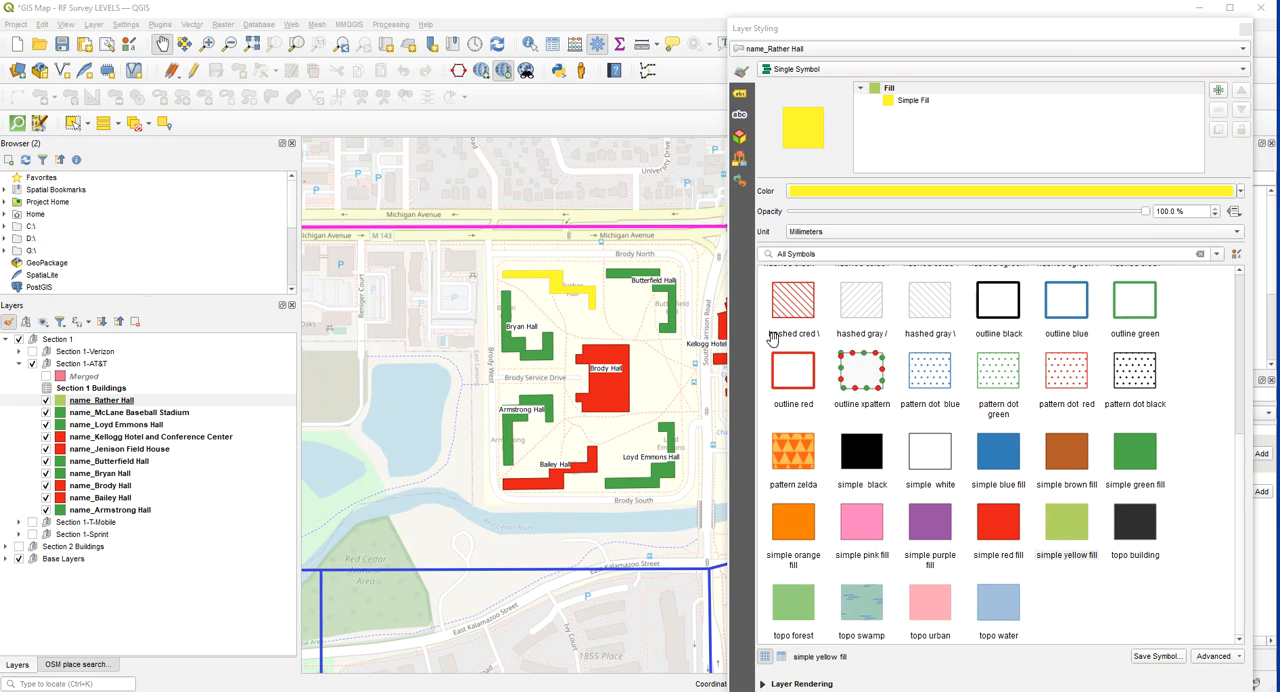
click(1085, 42)
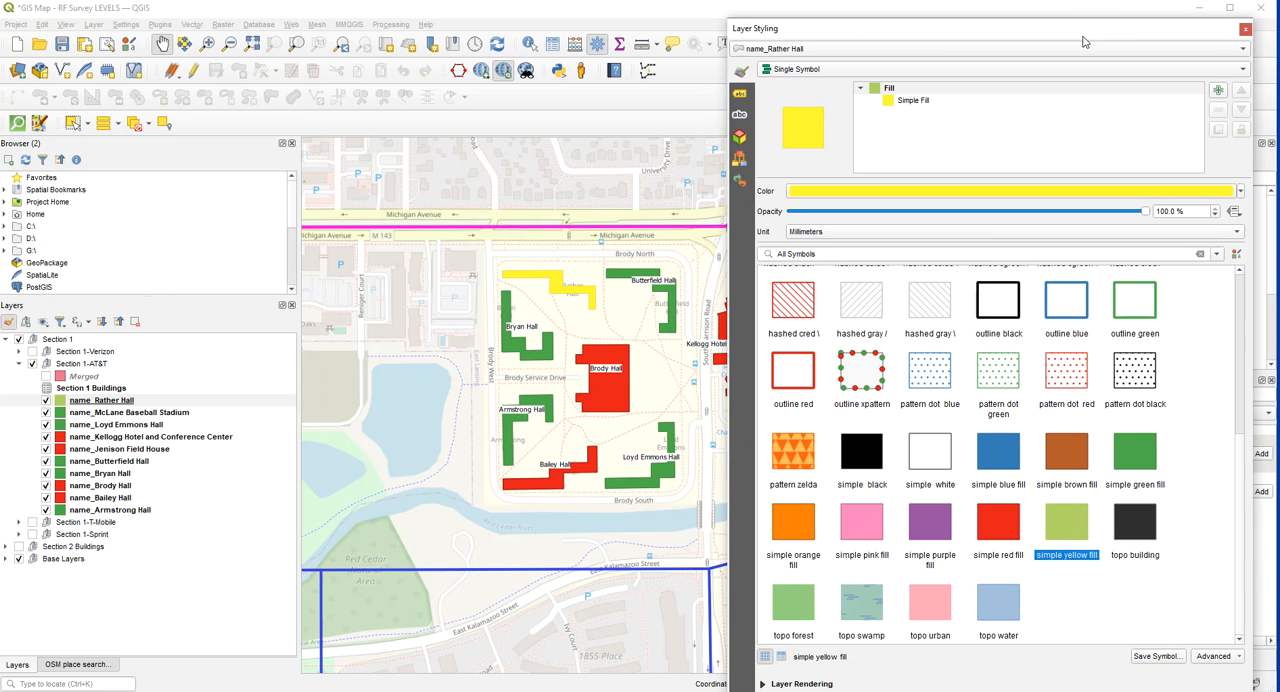
drag(998, 34, 987, 15)
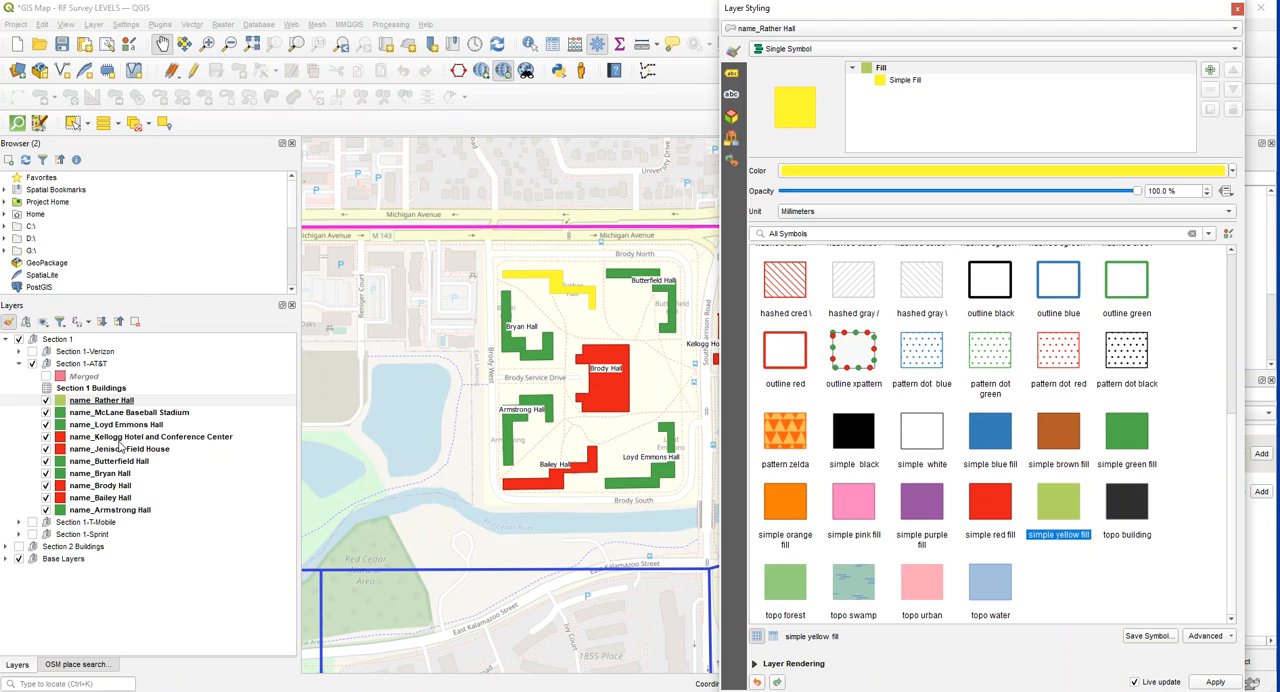
click(100, 473)
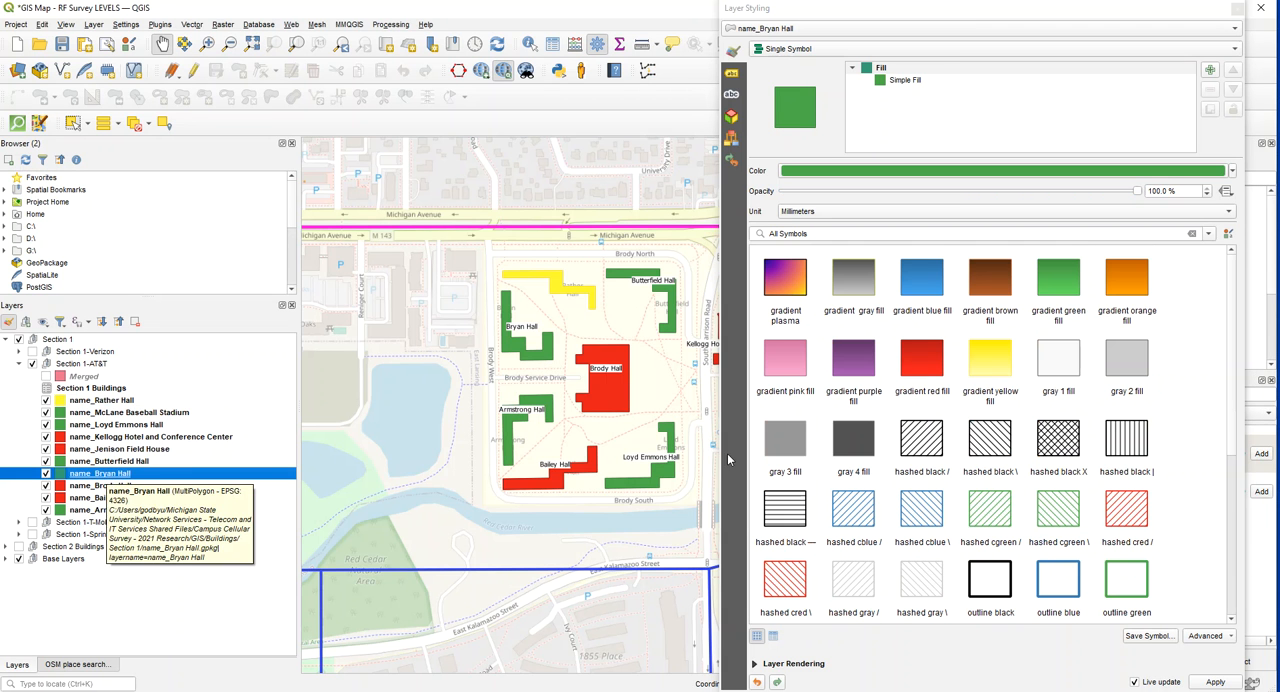
scroll(1231, 430, down, 1)
scroll(1231, 430, down, 3)
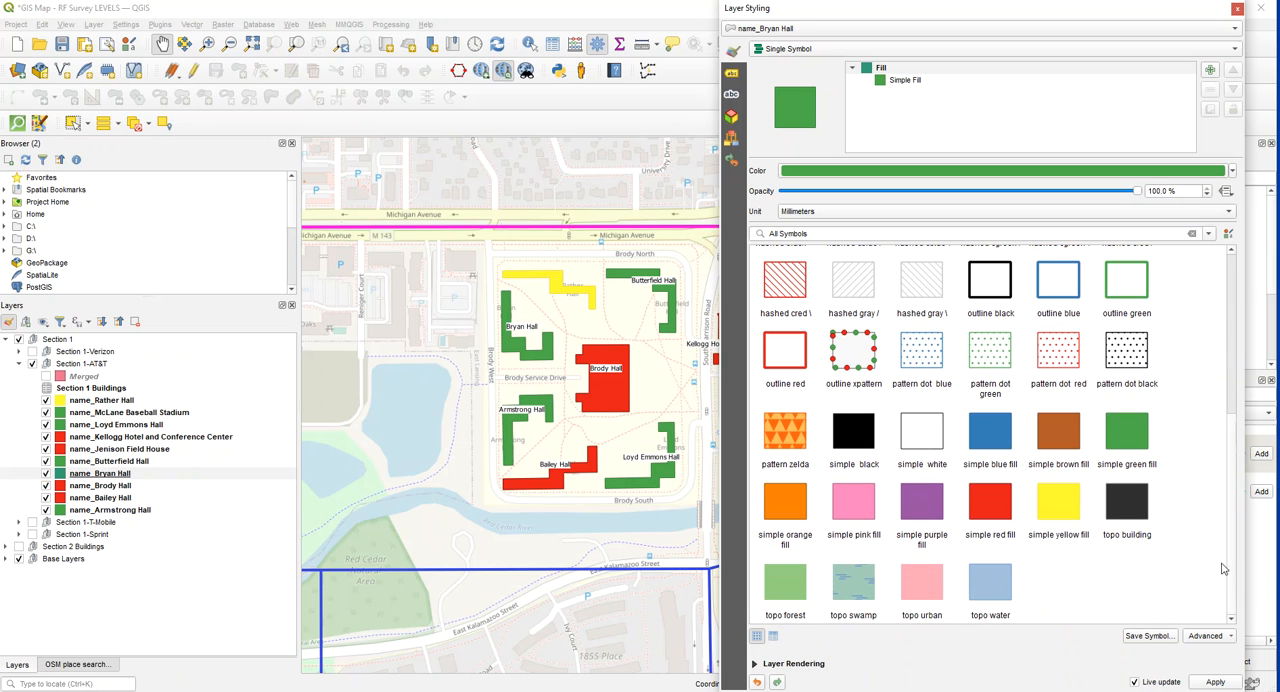
click(783, 512)
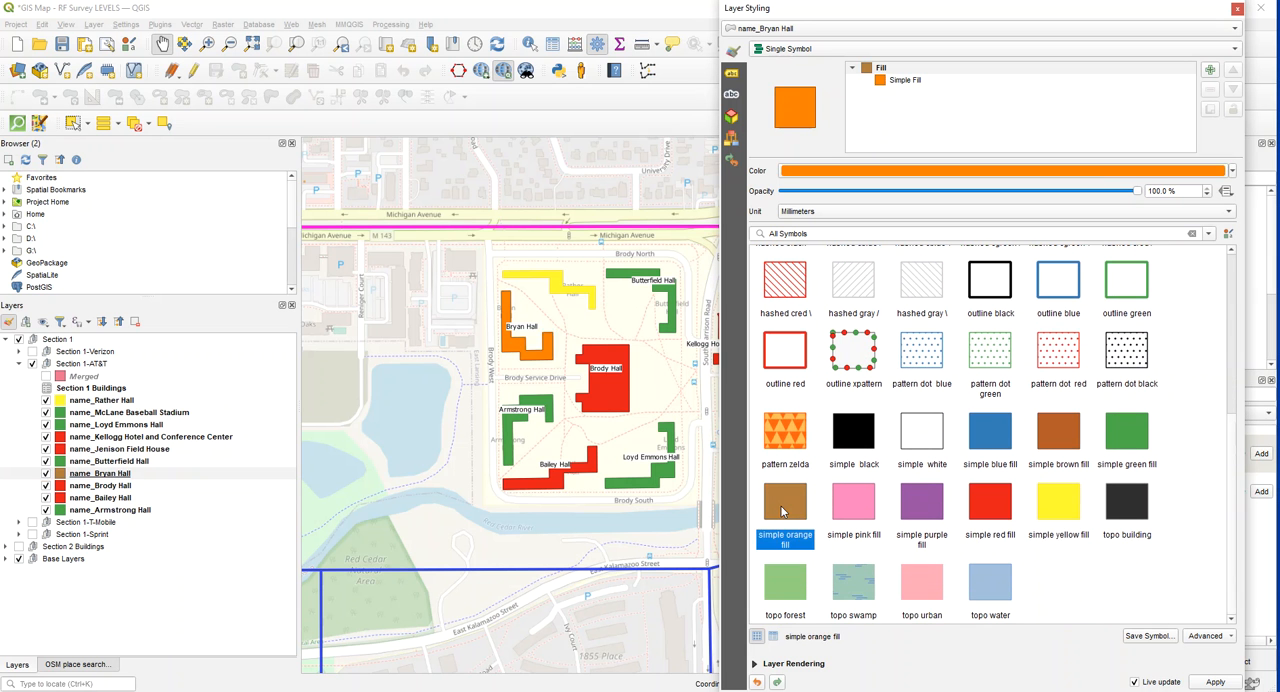
click(1215, 682)
click(1237, 9)
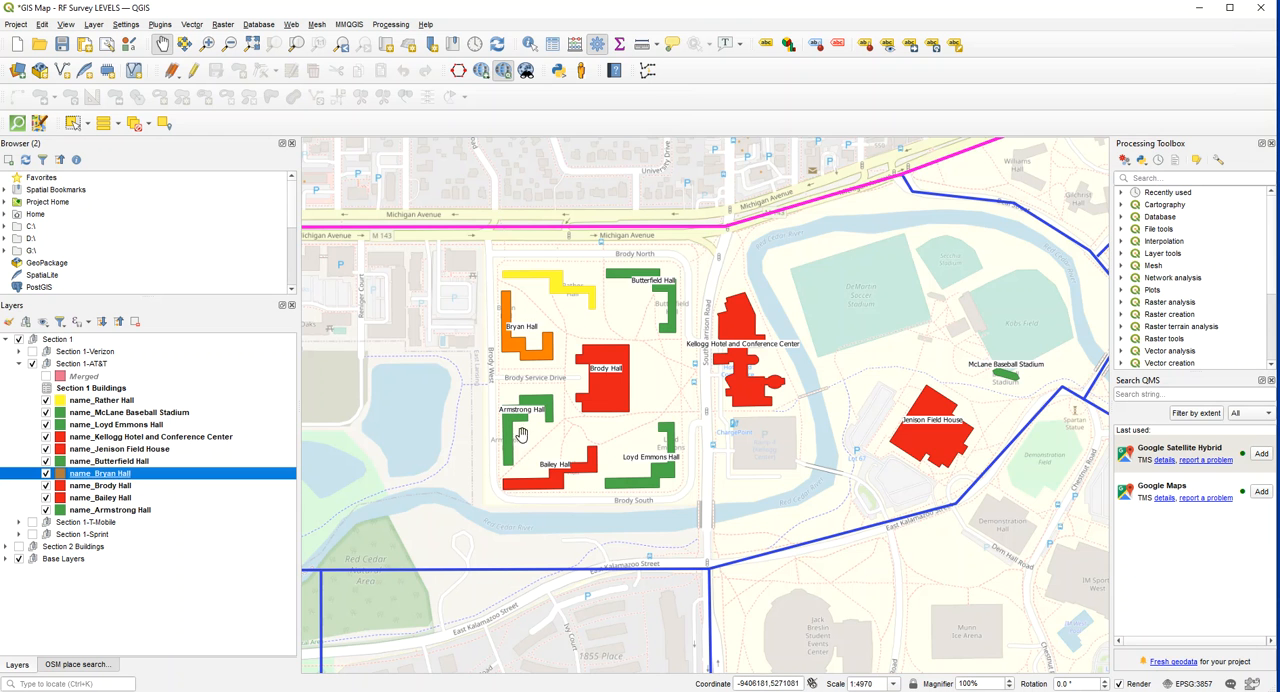
- Examine the recoloured section 1 buildings up close and in the context of all numbered campus sections
scroll(598, 366, down, 1)
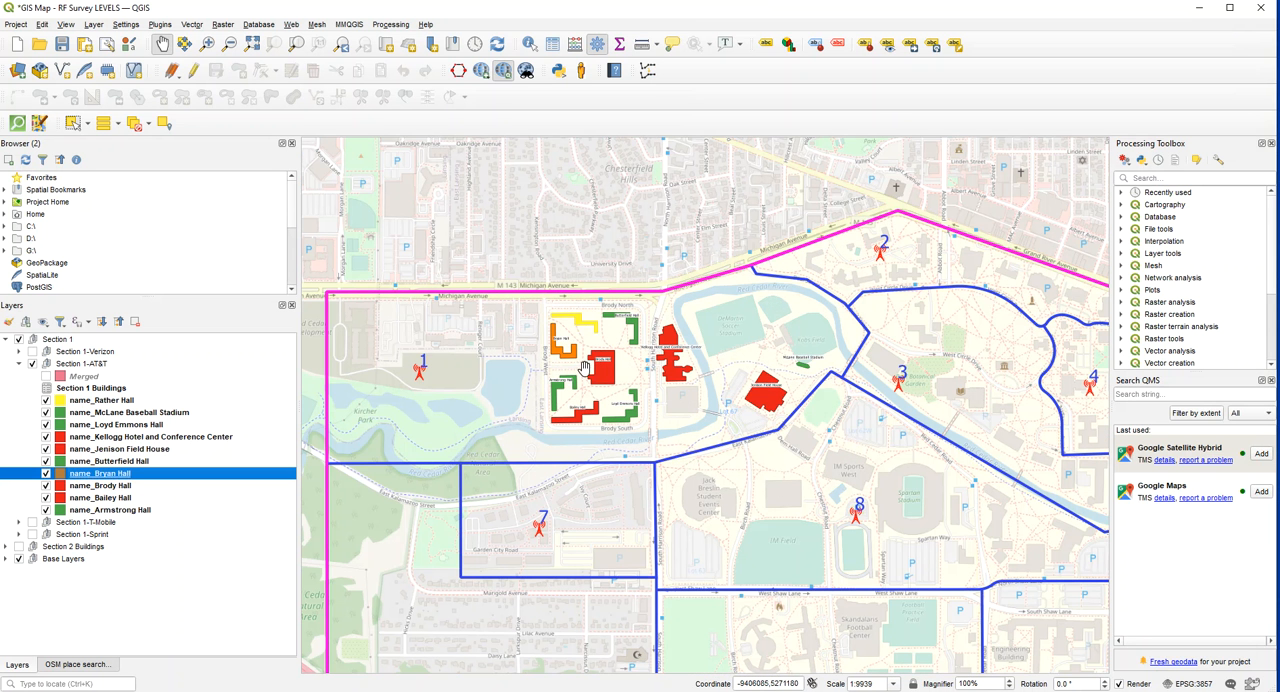
scroll(573, 369, up, 1)
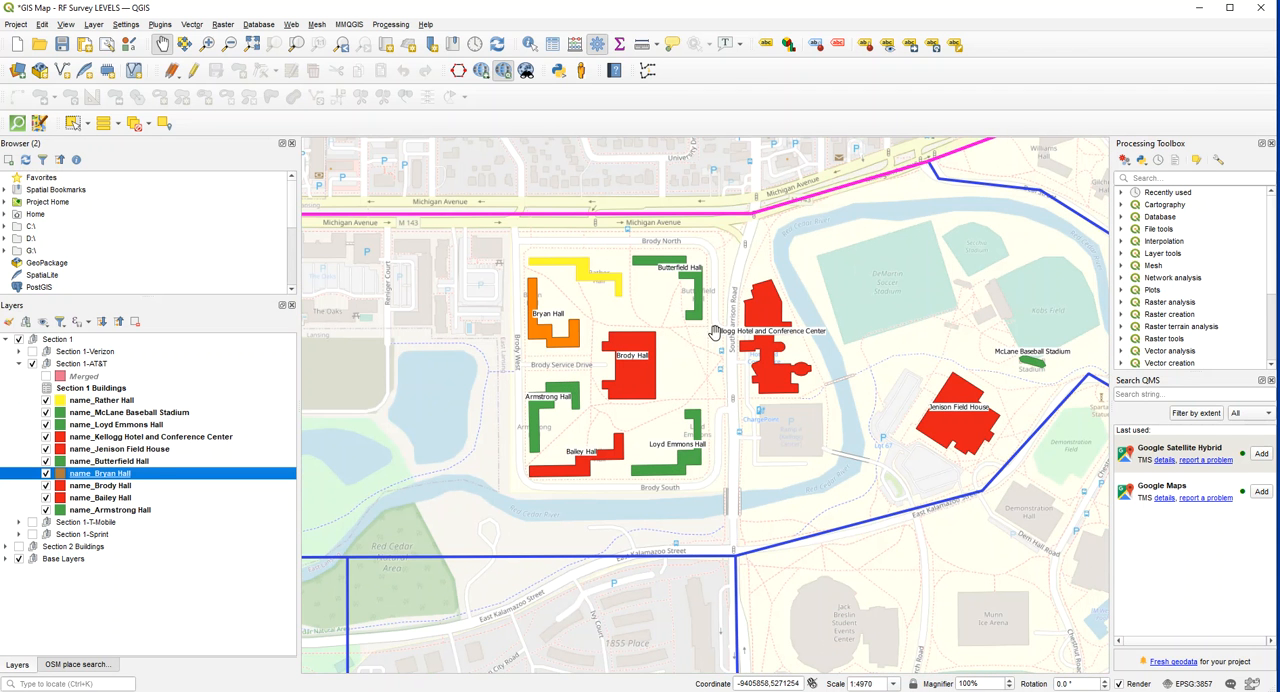
drag(768, 360, 780, 374)
scroll(780, 374, down, 1)
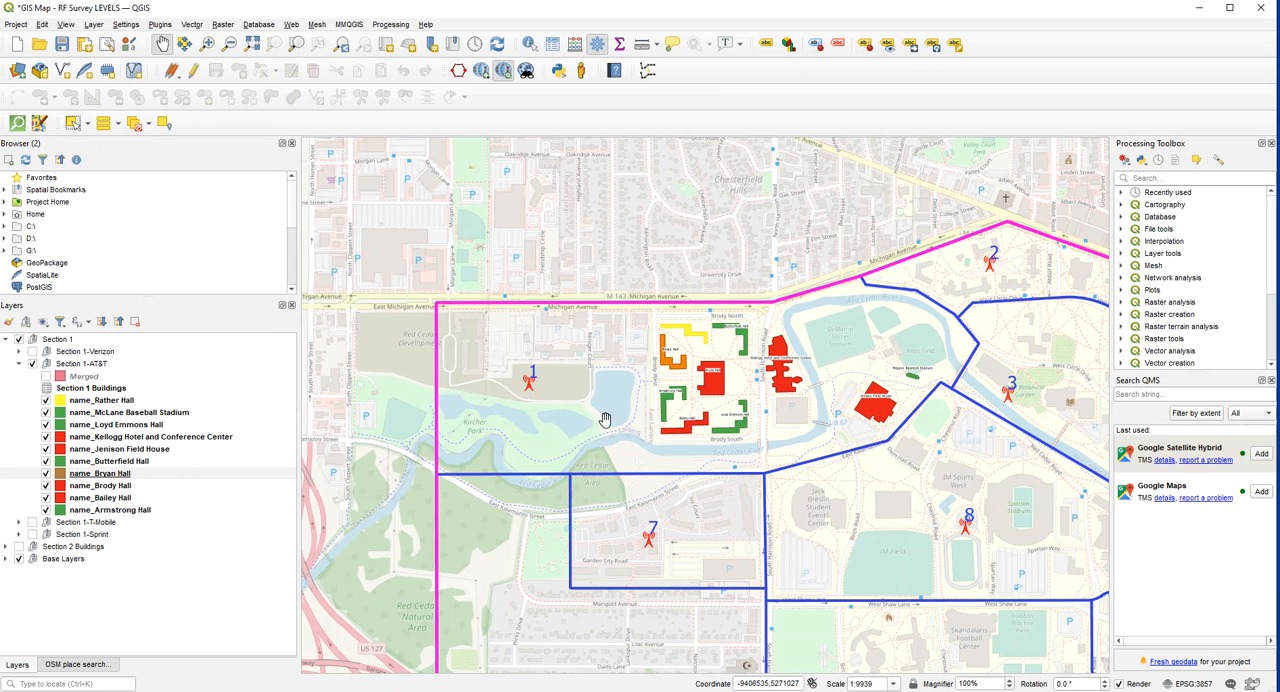
drag(868, 407, 768, 366)
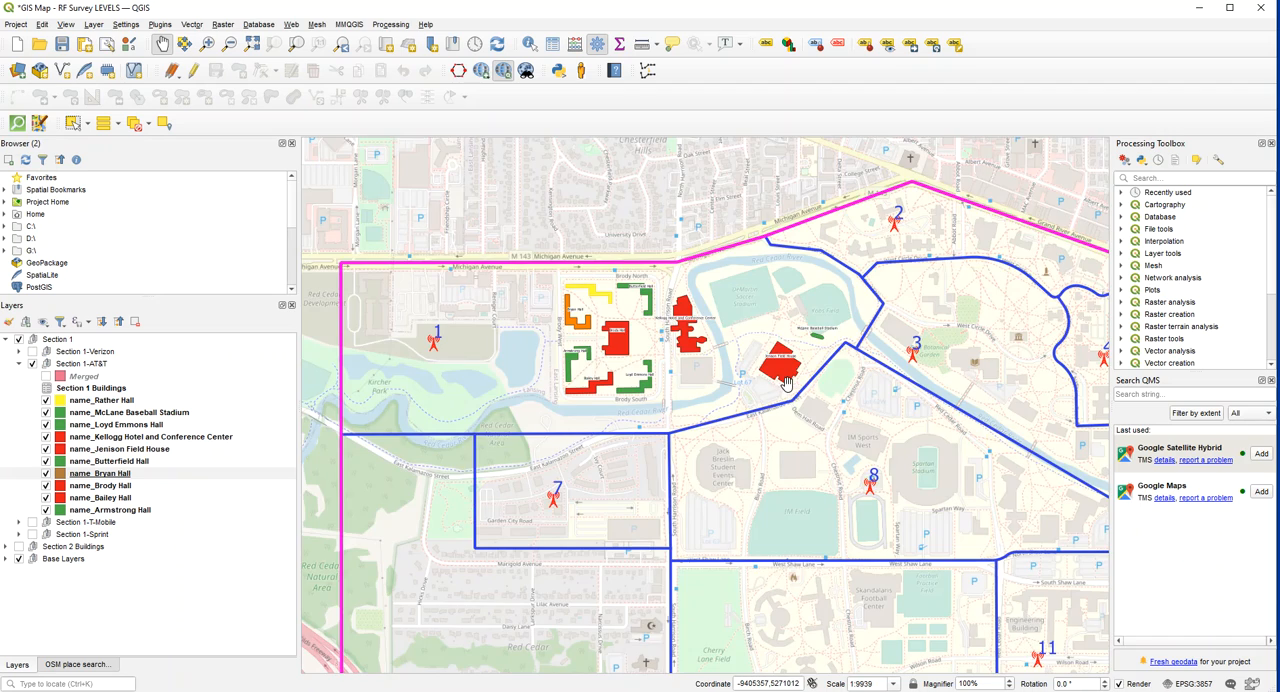
scroll(786, 383, down, 3)
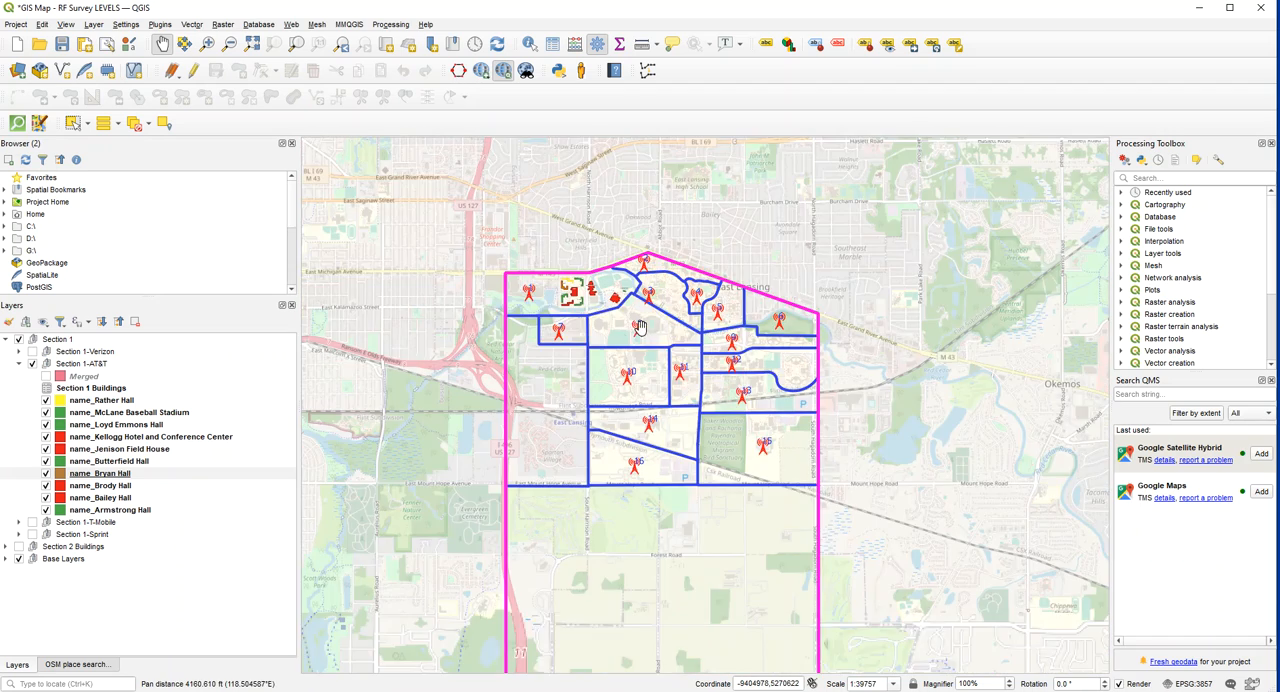
scroll(640, 328, up, 1)
drag(655, 354, 687, 398)
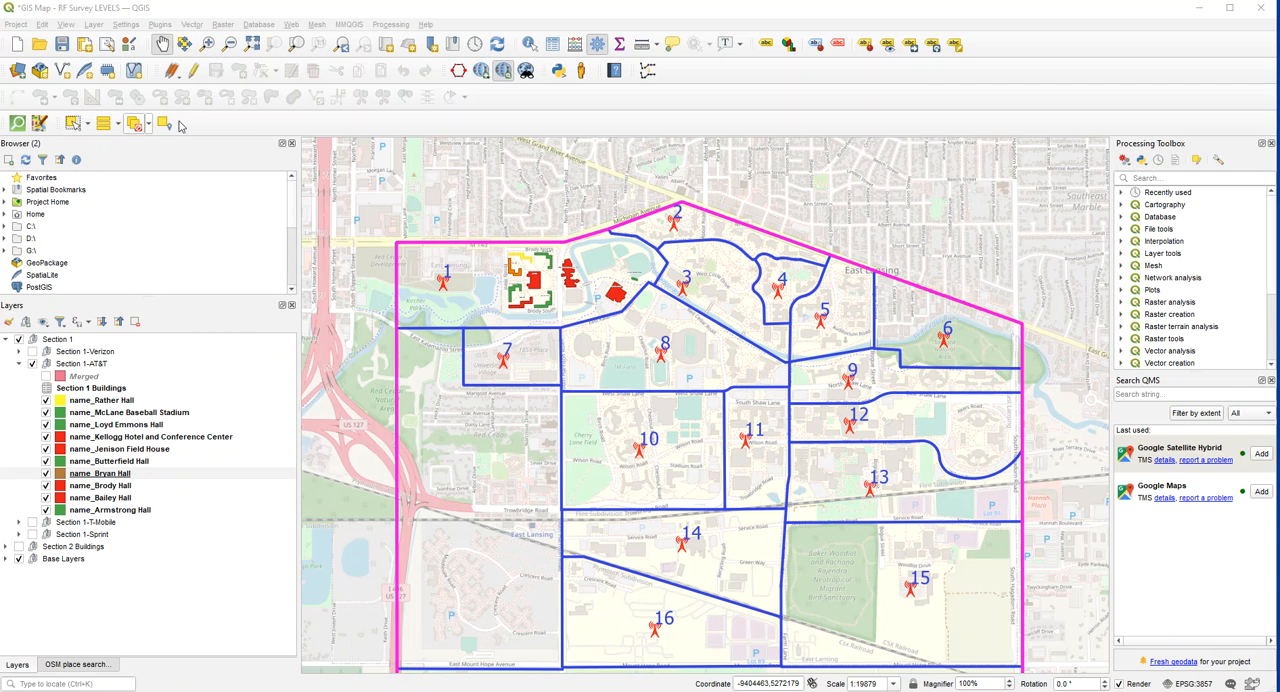
- Zoom to a rectangle around section 1, restore the Pan tool, and look over the neighbouring sections
click(207, 44)
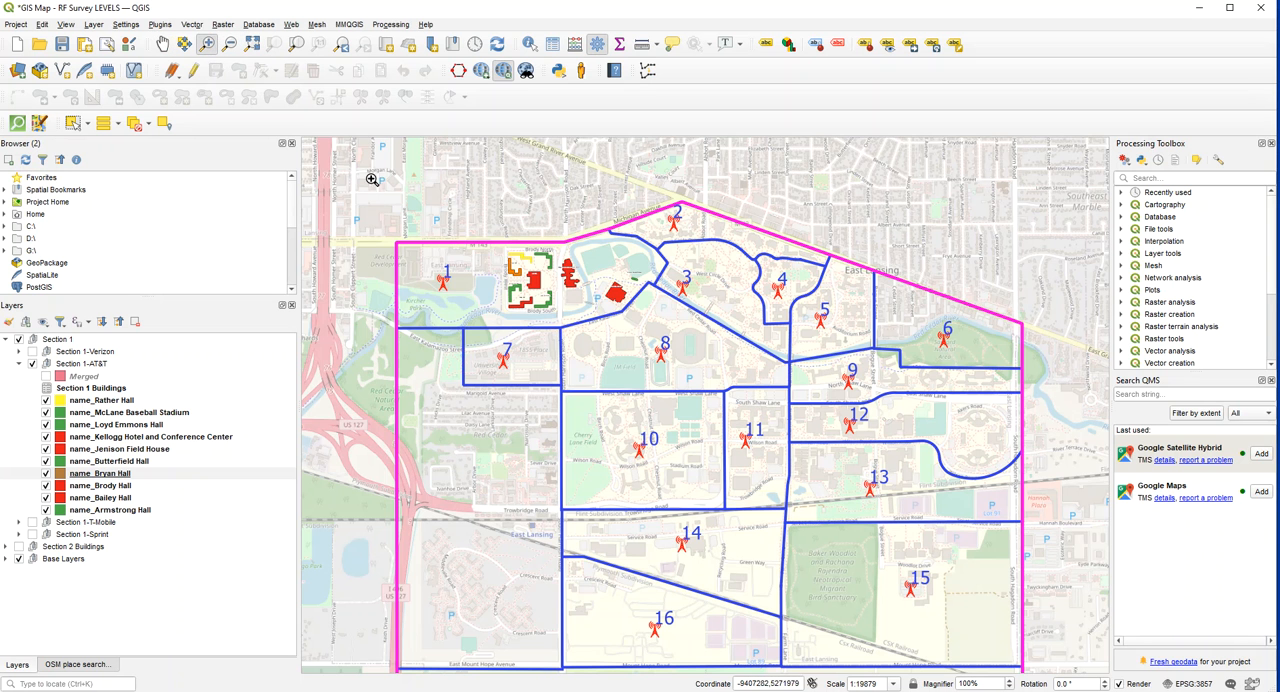
drag(356, 160, 806, 416)
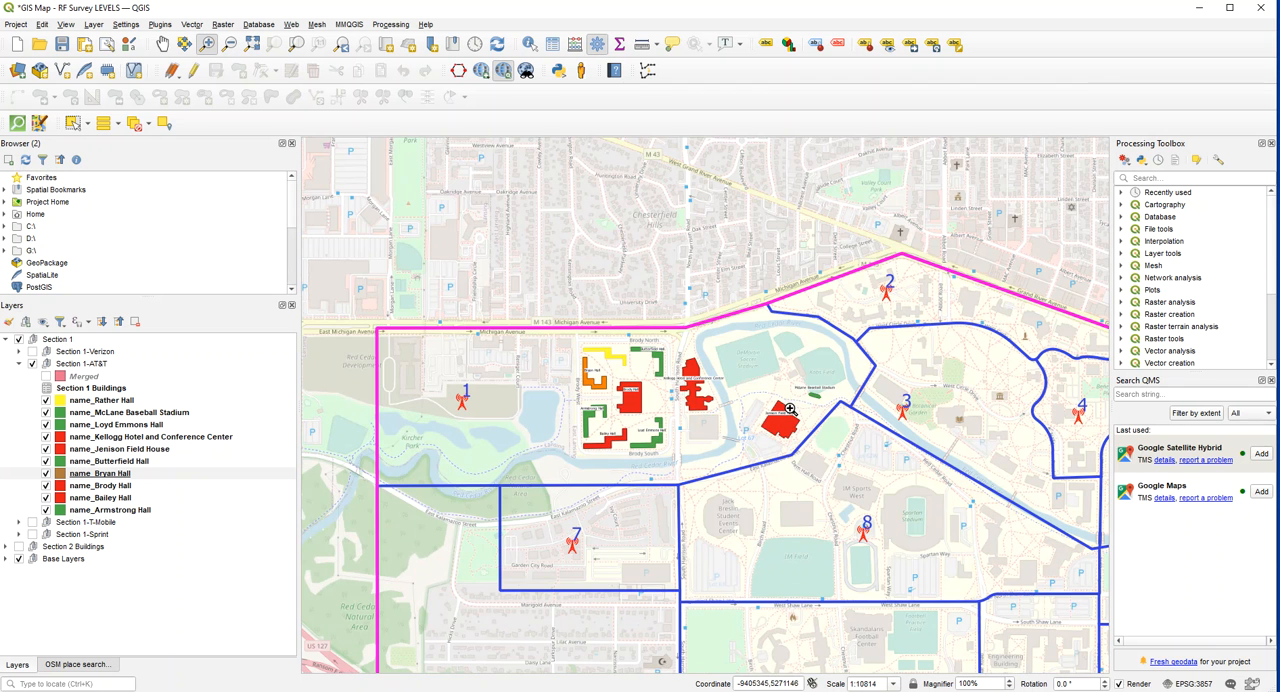
click(162, 44)
drag(861, 531, 731, 507)
drag(460, 391, 534, 406)
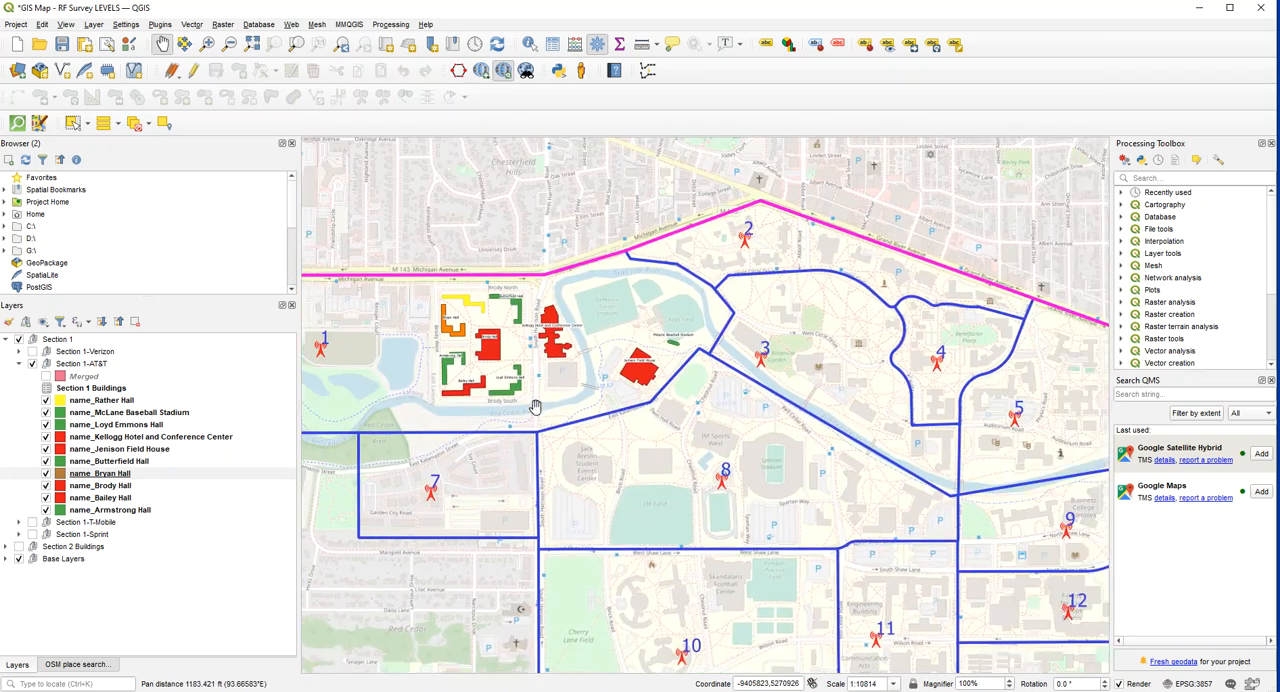
- Compare the Section 1-AT&T buildings at close range with their place in the wider campus map
scroll(578, 358, up, 1)
scroll(573, 354, down, 1)
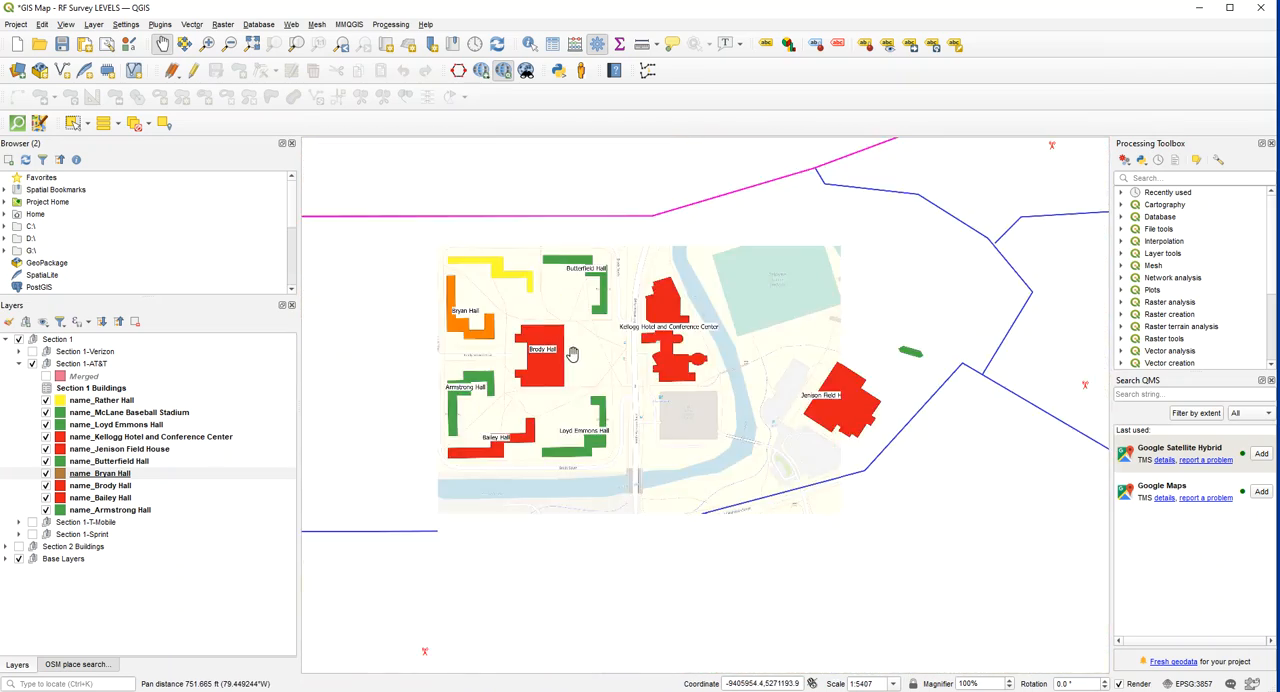
drag(574, 364, 603, 297)
scroll(663, 383, down, 1)
scroll(672, 368, down, 1)
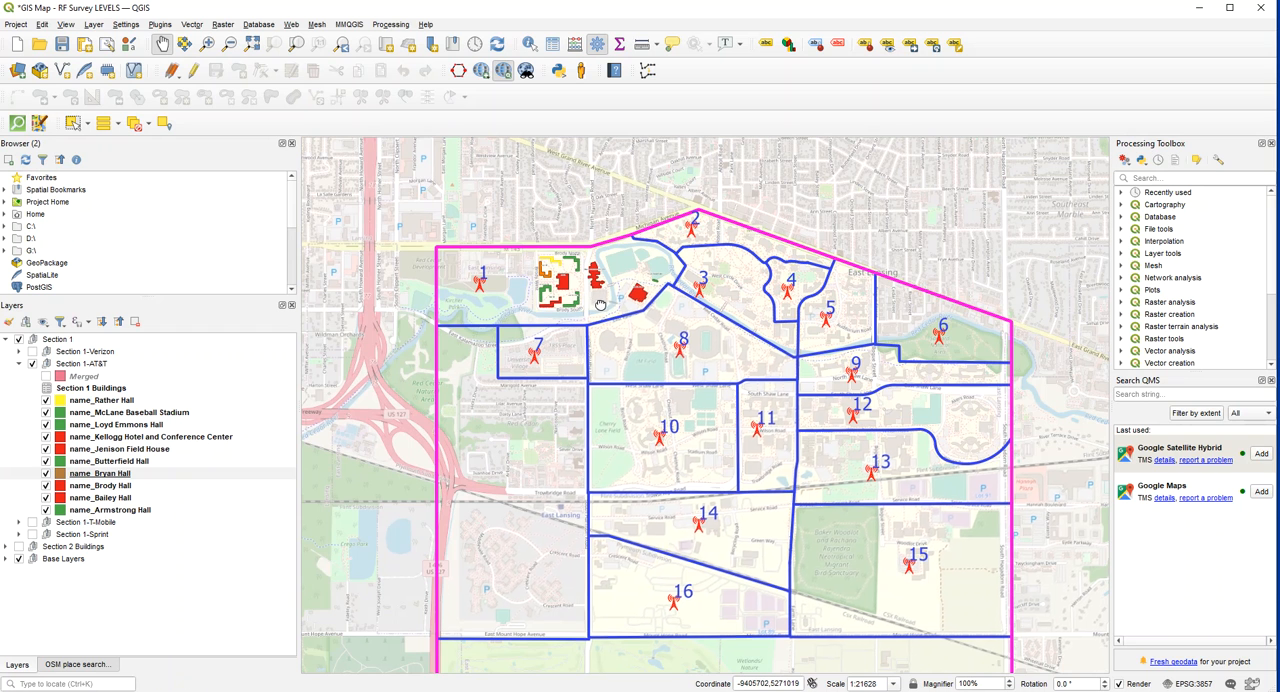
drag(563, 292, 580, 308)
scroll(580, 308, up, 2)
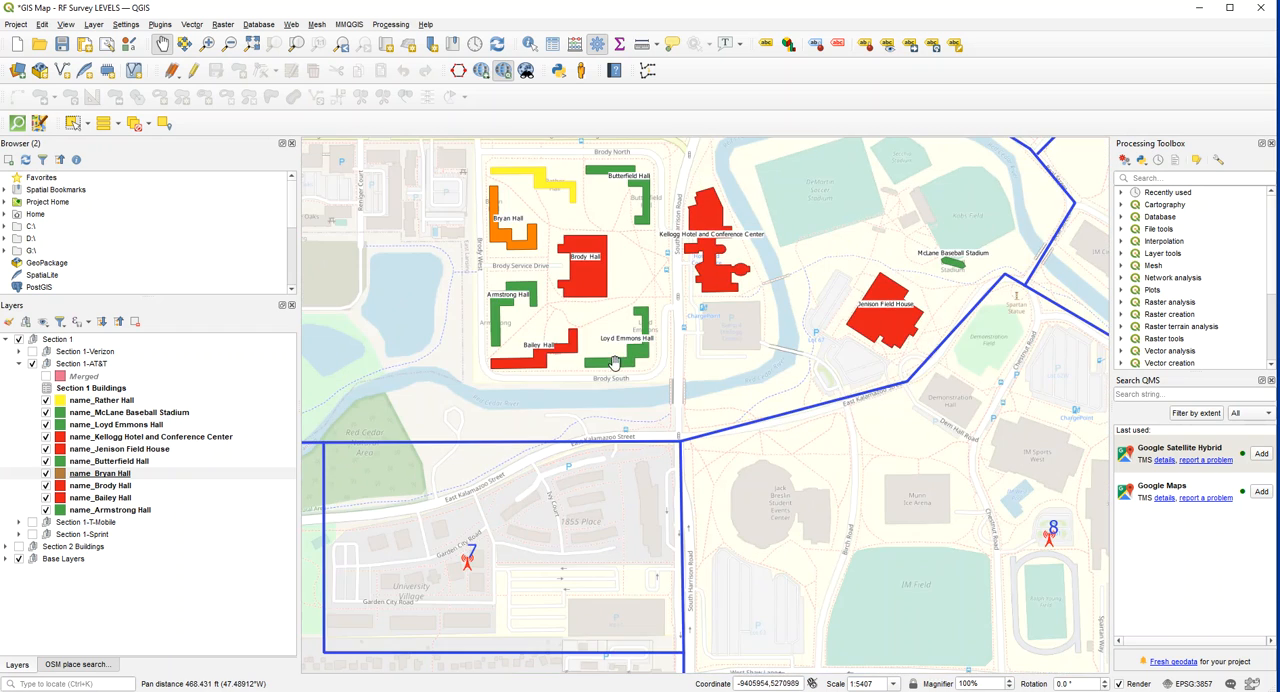
scroll(679, 344, down, 1)
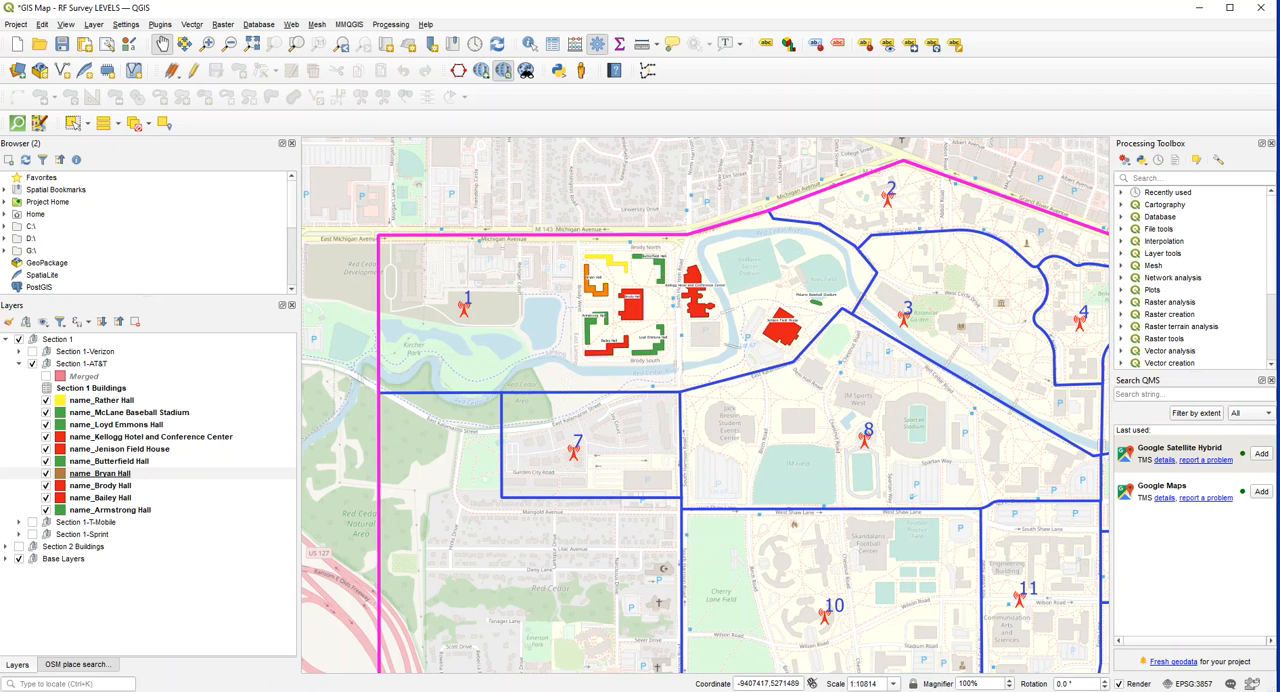